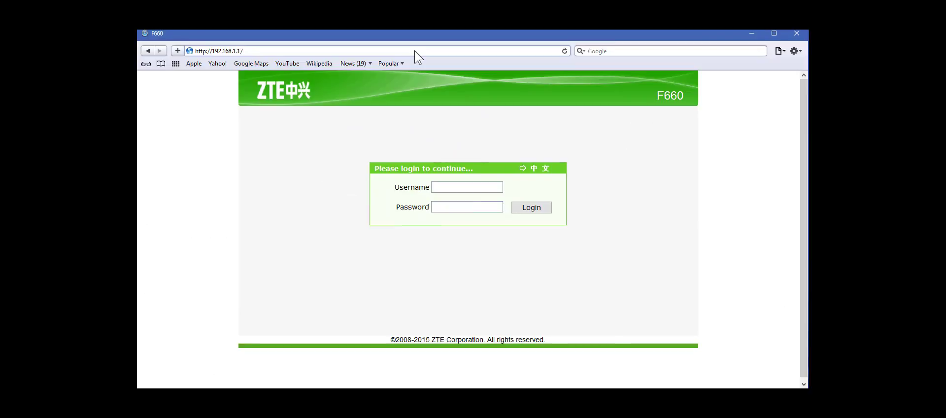
Log in to the router at 192.168.1.1 with the admin account and its password.
click(415, 50)
click(457, 183)
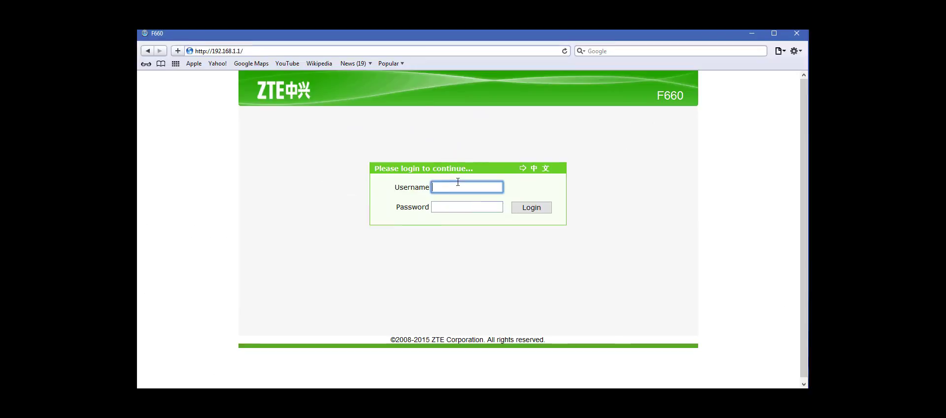
text(admin)
key(Tab)
text(adm)
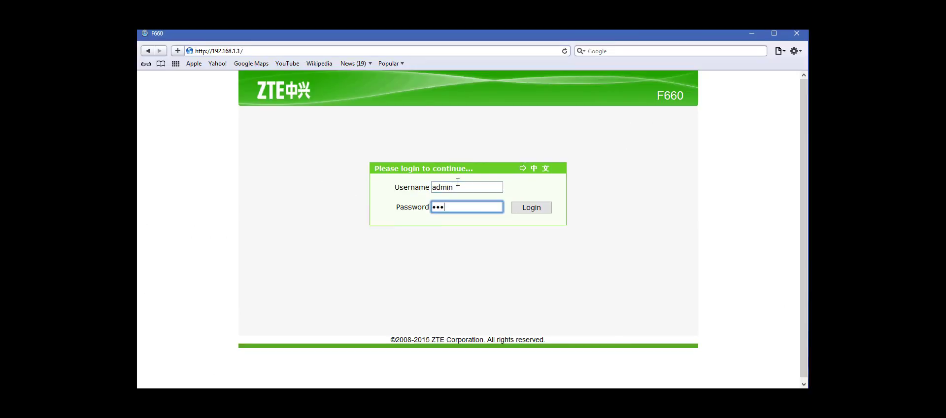
text(in)
key(Return)
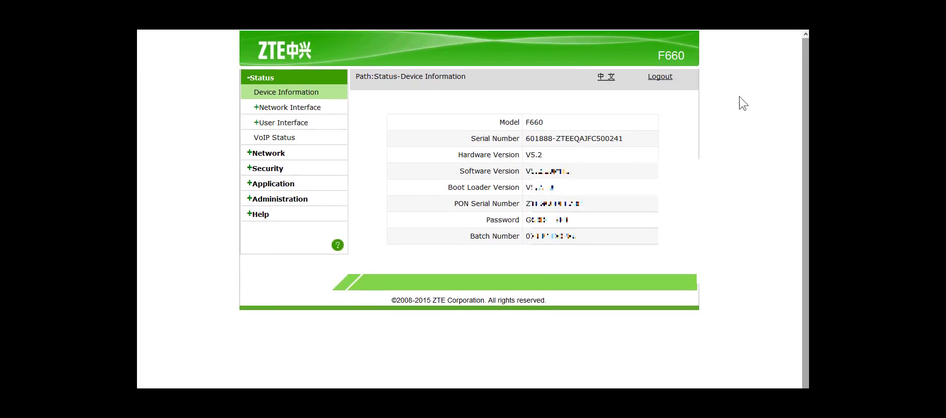
Check the WAN Connection, 3G WAN, 4in6 and 6in4 tunnel connection status pages.
click(270, 109)
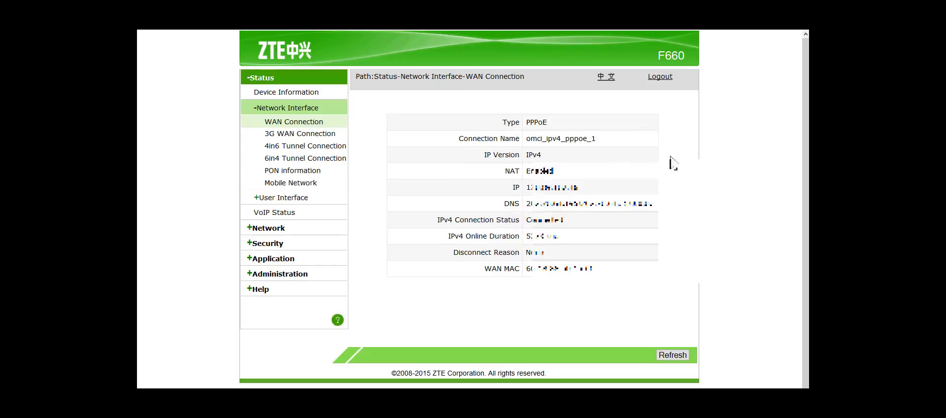
click(310, 121)
click(302, 137)
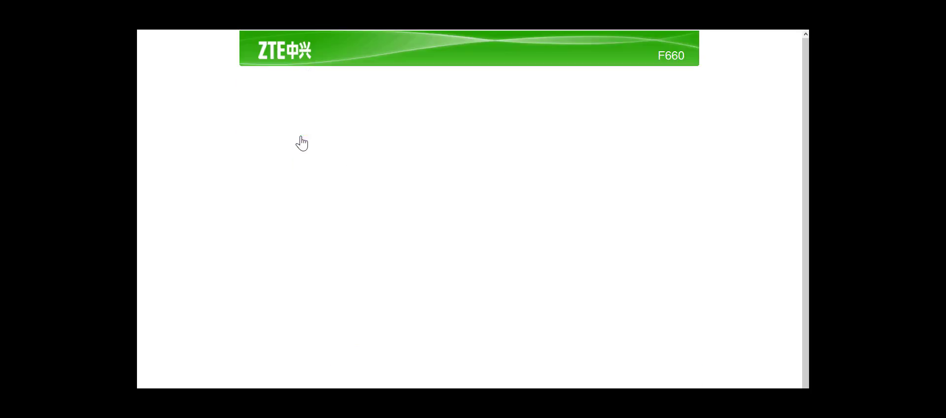
click(309, 147)
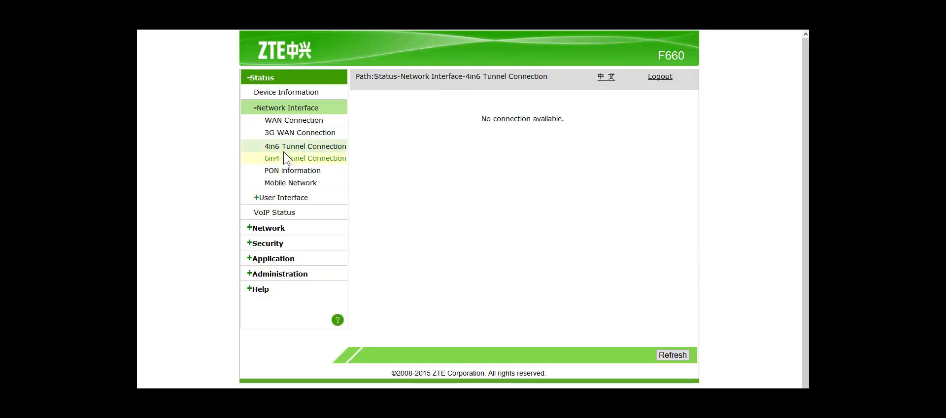
click(294, 159)
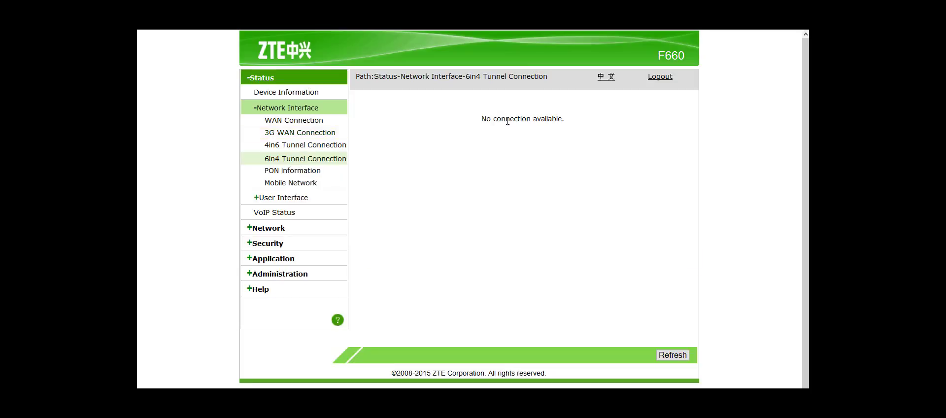
Review the PON optical module information, then the Mobile Network status.
click(293, 174)
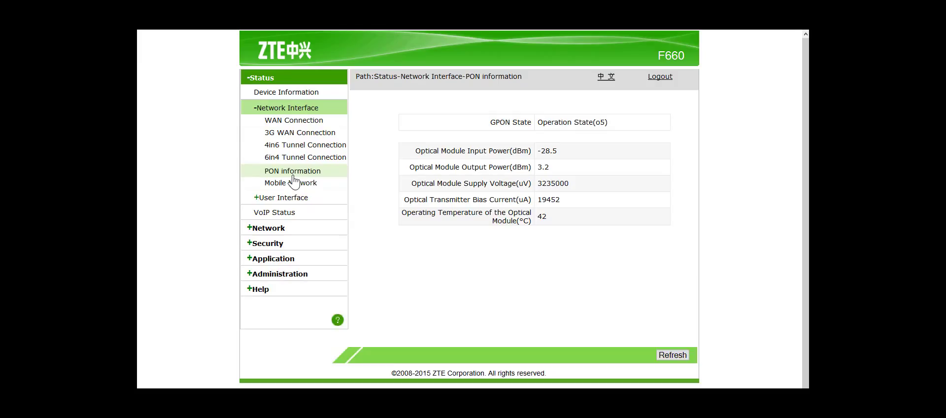
drag(494, 121, 547, 229)
click(483, 266)
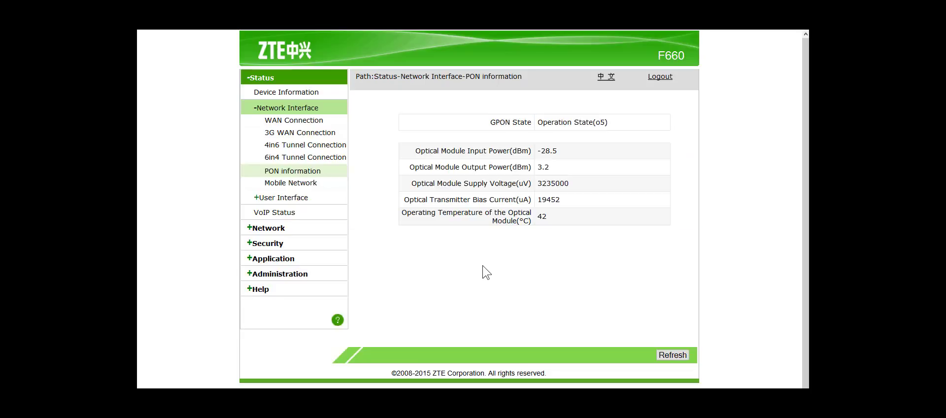
click(278, 183)
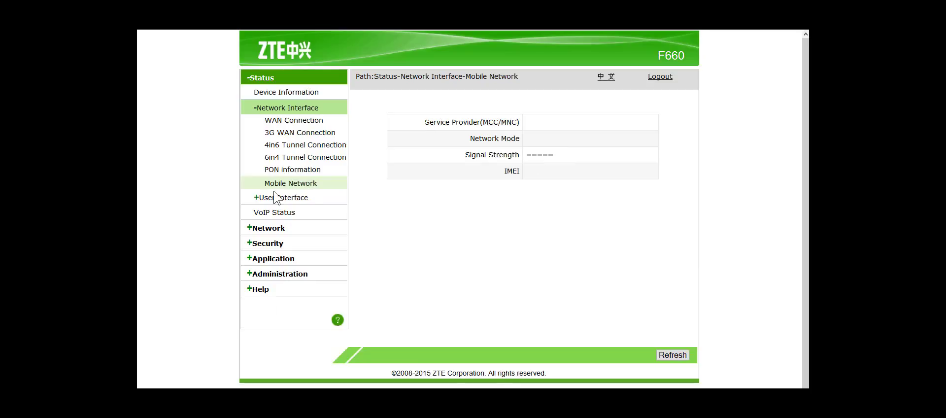
Show the WLAN interface status and inspect the LAN1 Ethernet port statistics.
click(268, 198)
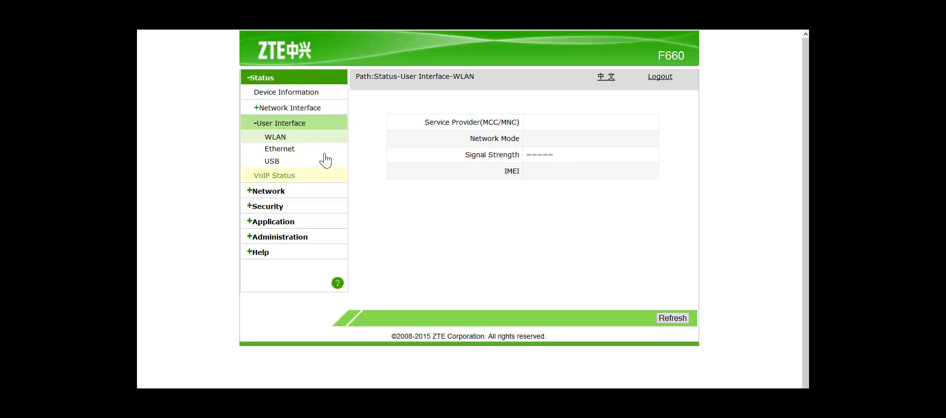
click(282, 147)
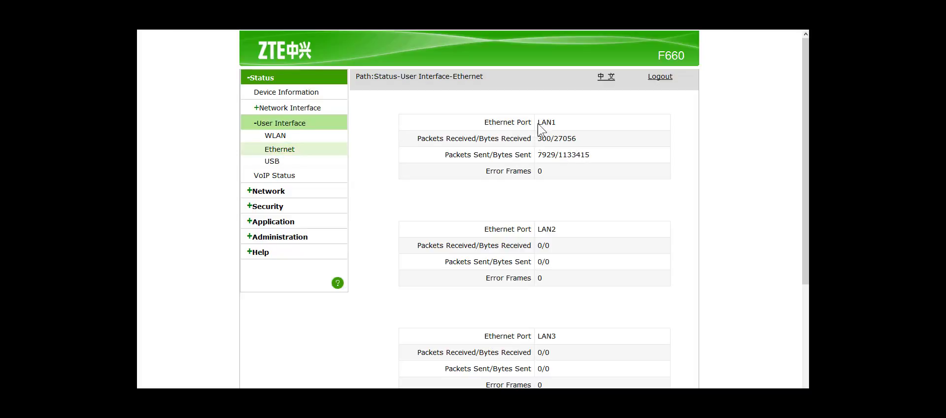
drag(538, 122, 542, 173)
click(594, 198)
mouse_move(808, 200)
mouse_down()
mouse_move(808, 301)
mouse_move(808, 199)
mouse_up()
Recheck the WLAN wireless settings, then view the USB and VoIP registration status.
click(273, 135)
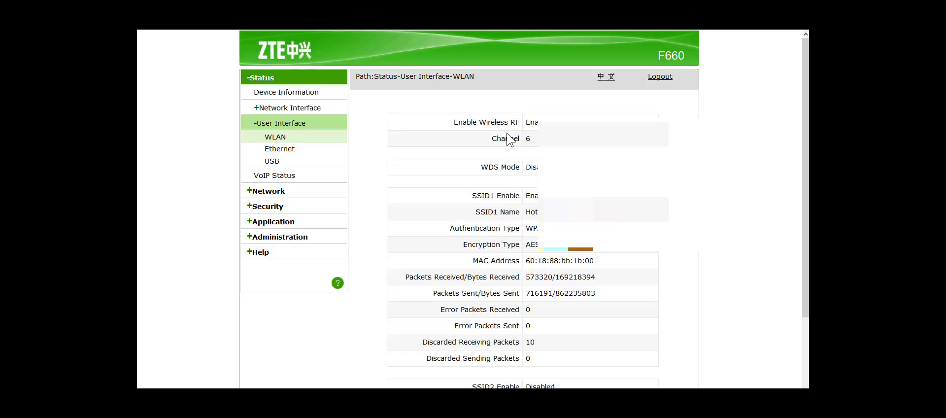
drag(490, 137, 615, 170)
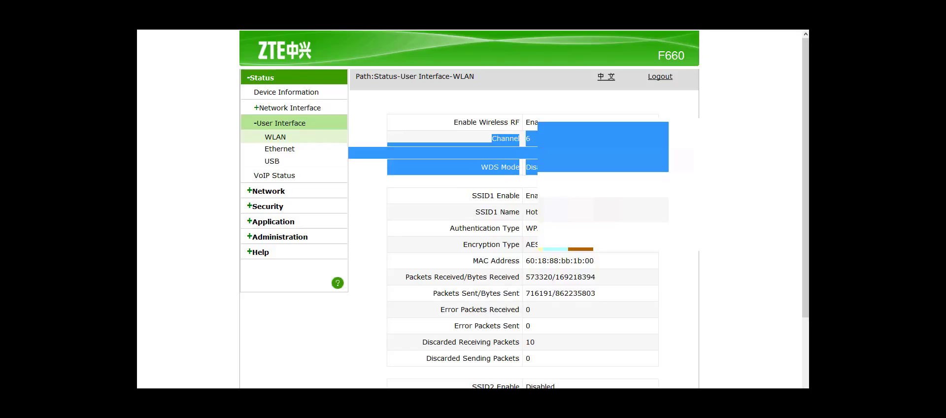
click(616, 169)
scroll(801, 147, down, 1)
scroll(801, 147, up, 1)
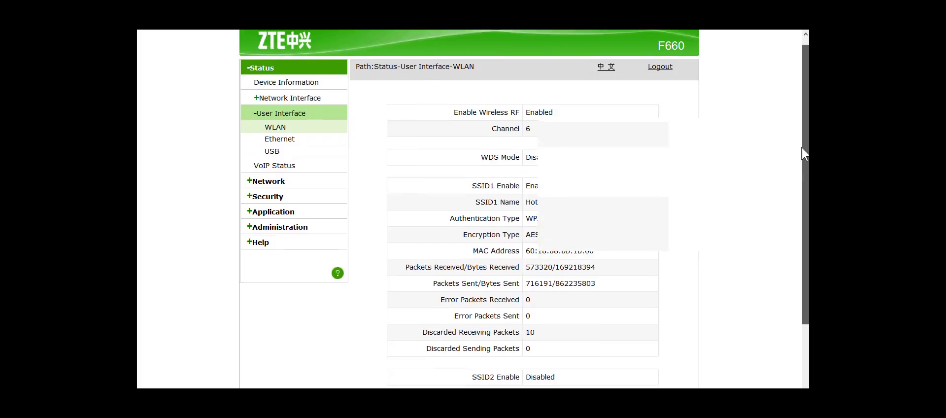
click(272, 161)
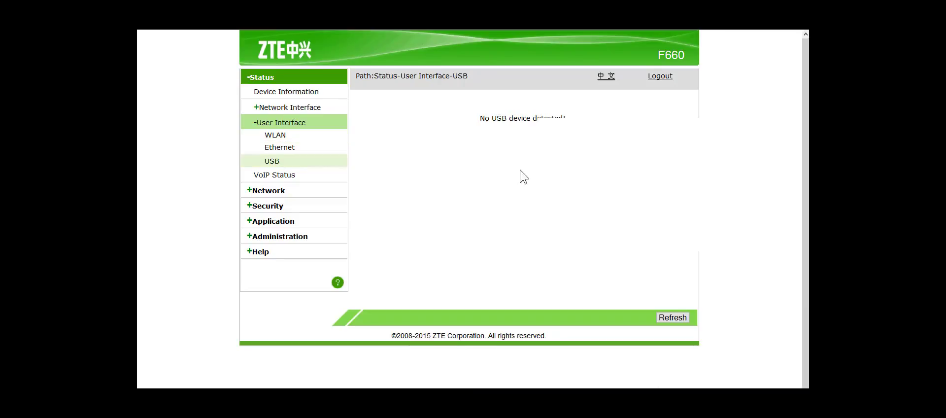
click(280, 180)
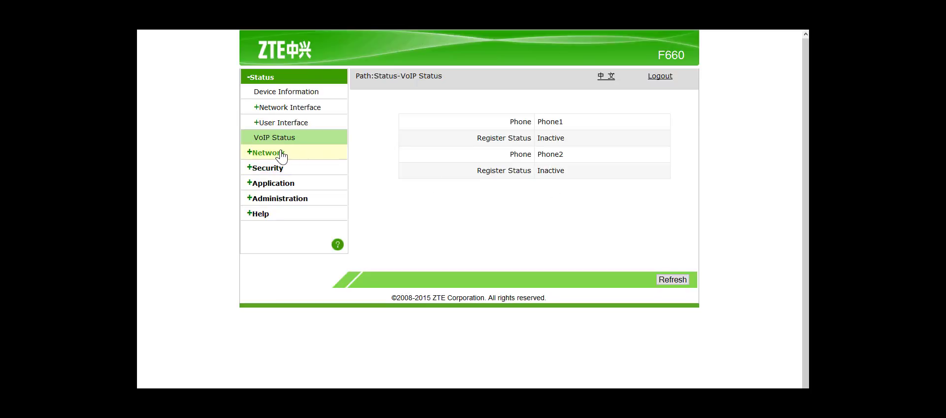
Look over the WAN Connection, 3G WAN and 4in6 tunnel settings pages.
click(266, 153)
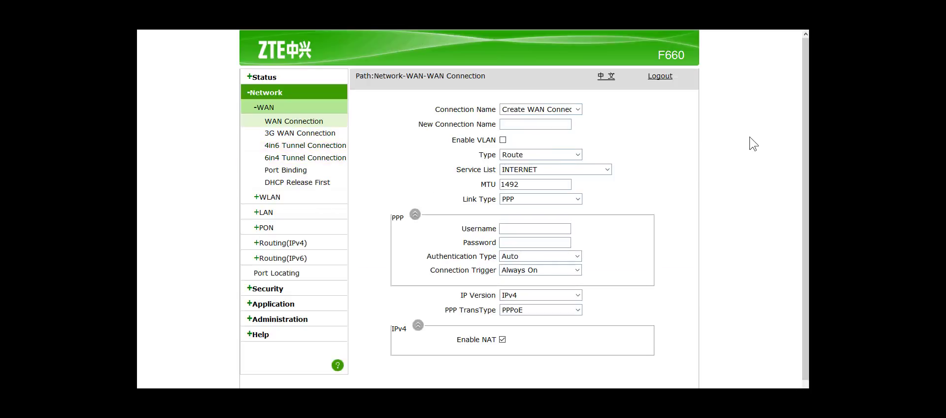
scroll(806, 147, down, 1)
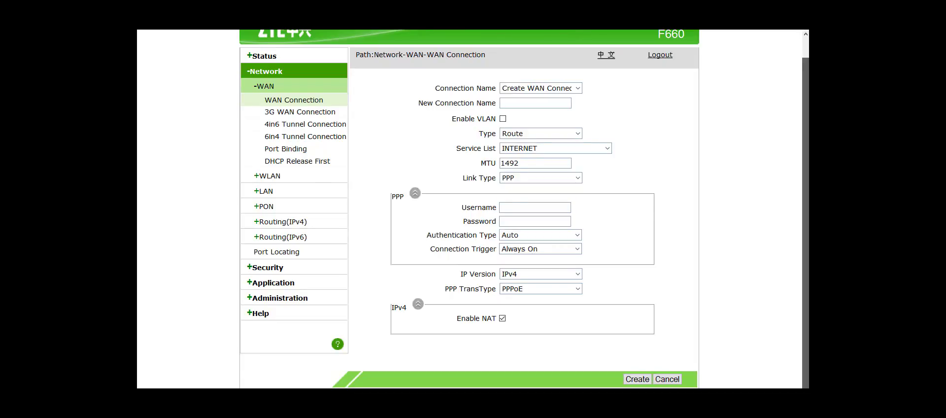
scroll(525, 209, up, 1)
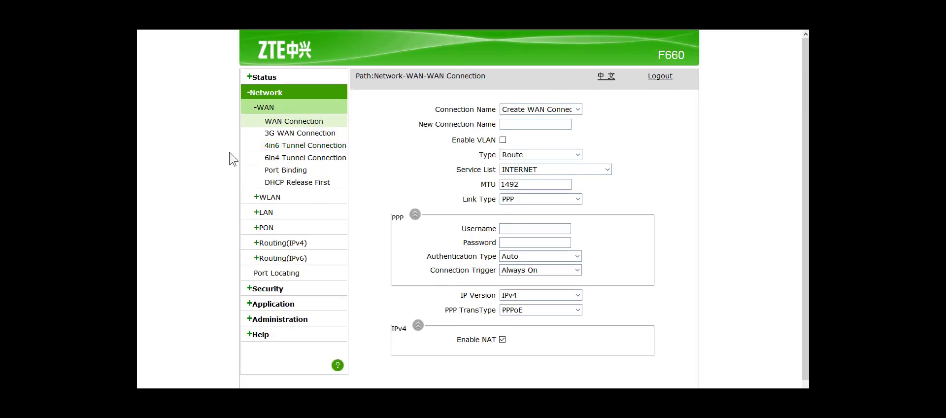
click(307, 142)
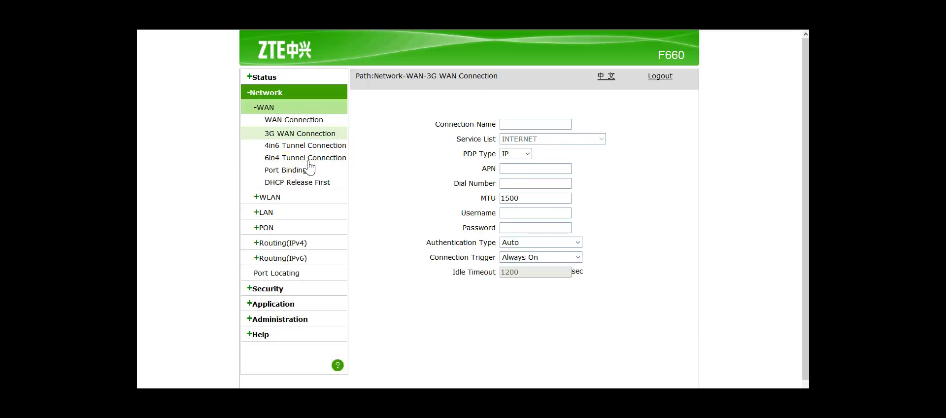
click(281, 150)
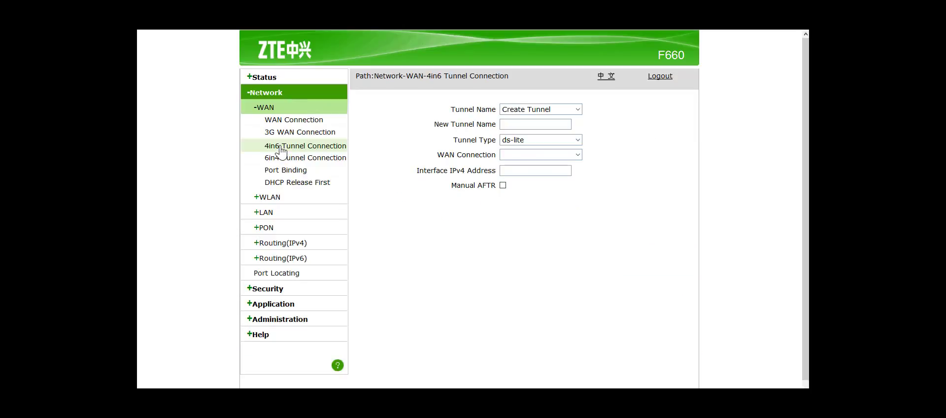
Inspect 6in4 tunnel options, keeping omci_ipv4_pppoe_1 and Manual Tunnel, then view Port Binding.
click(318, 159)
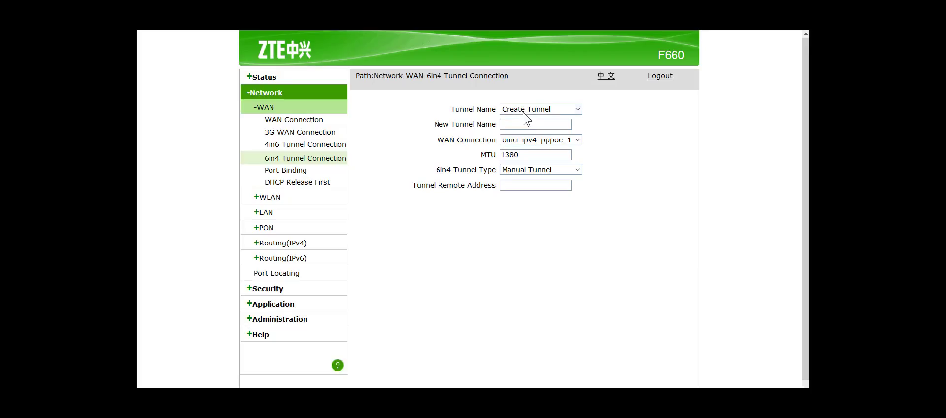
click(525, 116)
click(640, 132)
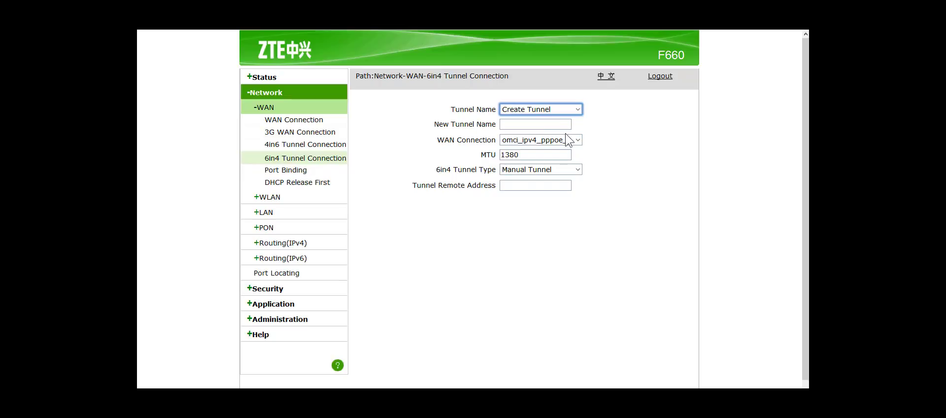
click(578, 138)
click(558, 151)
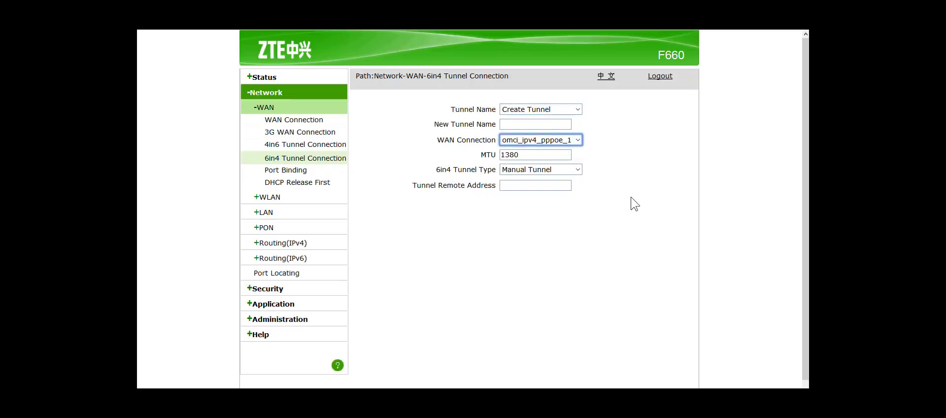
click(565, 172)
click(530, 246)
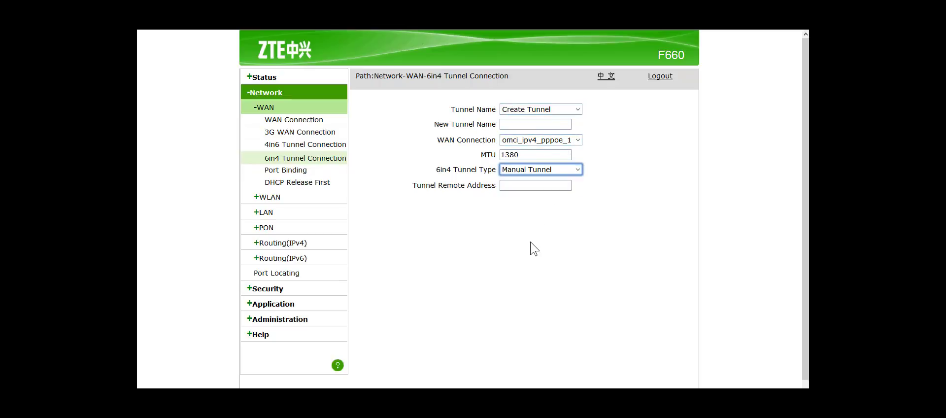
click(276, 180)
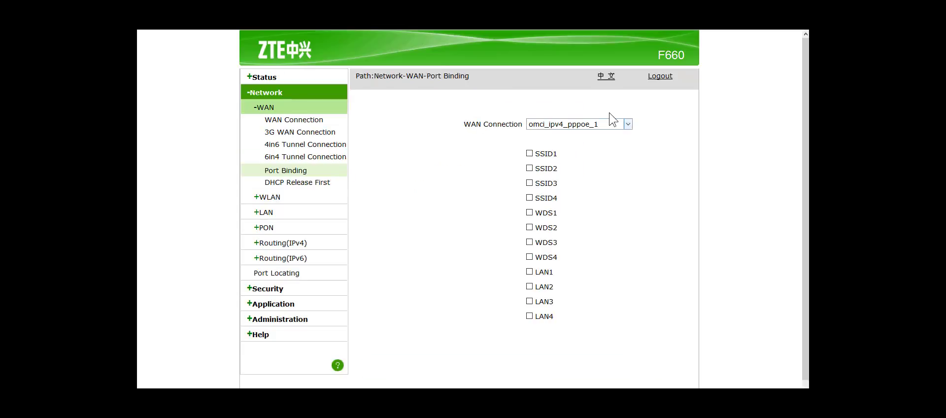
Keep omci_ipv4_pppoe_1 as the port-binding connection, leaving SSID and LAN ports unbound.
click(627, 125)
click(619, 134)
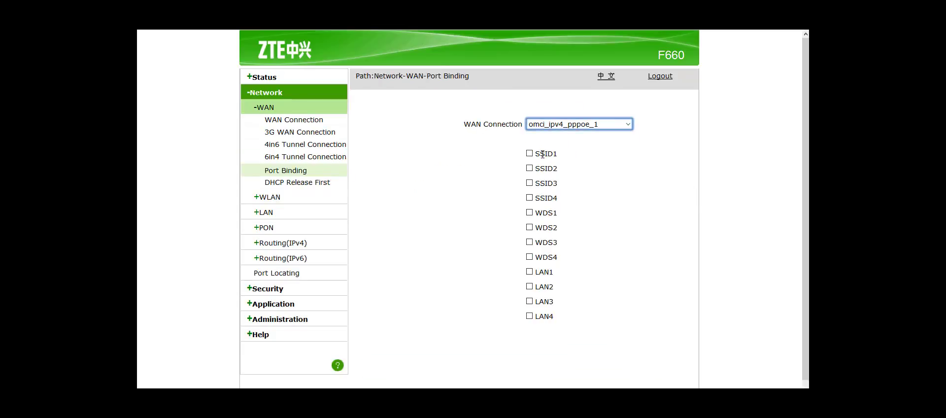
drag(543, 154, 544, 319)
click(630, 342)
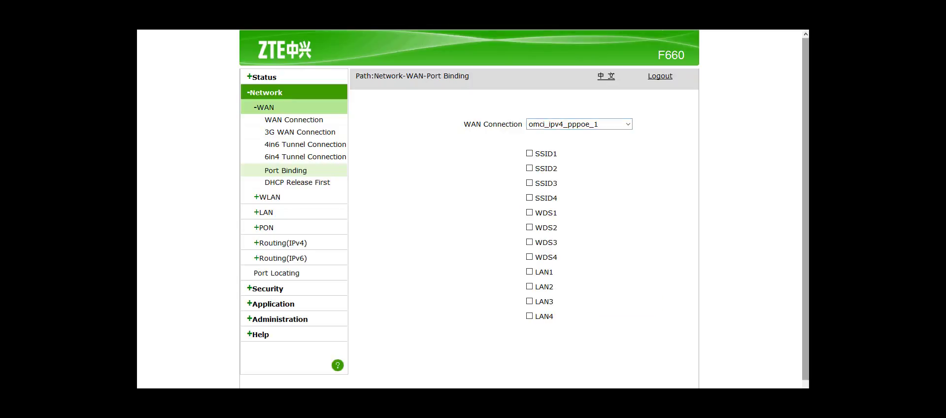
scroll(630, 342, down, 1)
scroll(631, 342, up, 1)
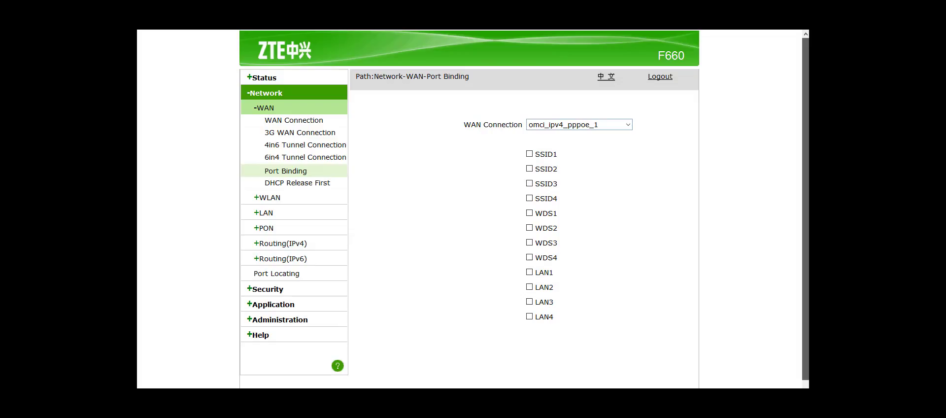
View the DHCP Release First page, then the WLAN Basic settings page.
click(314, 186)
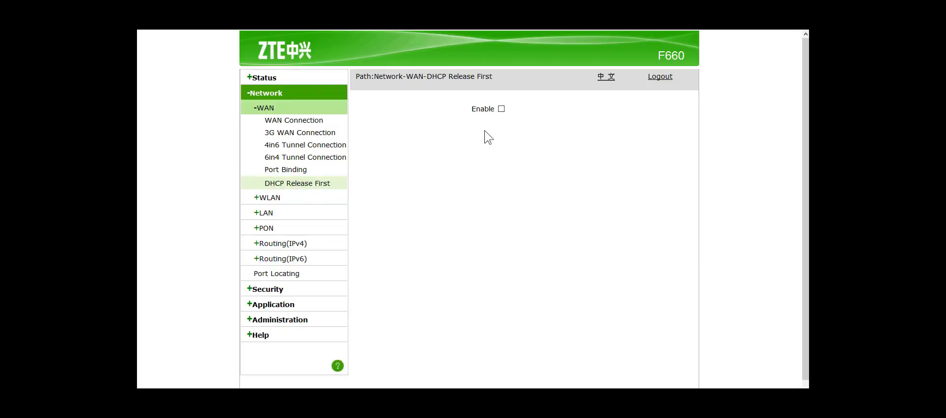
click(266, 198)
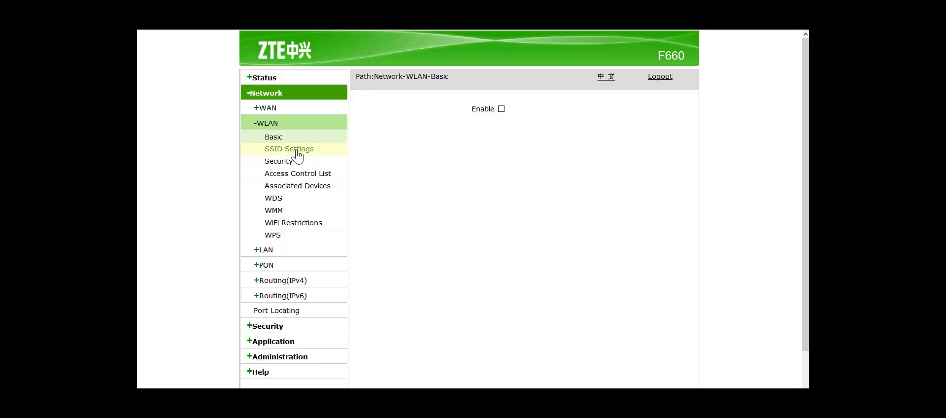
scroll(290, 156, down, 1)
click(289, 109)
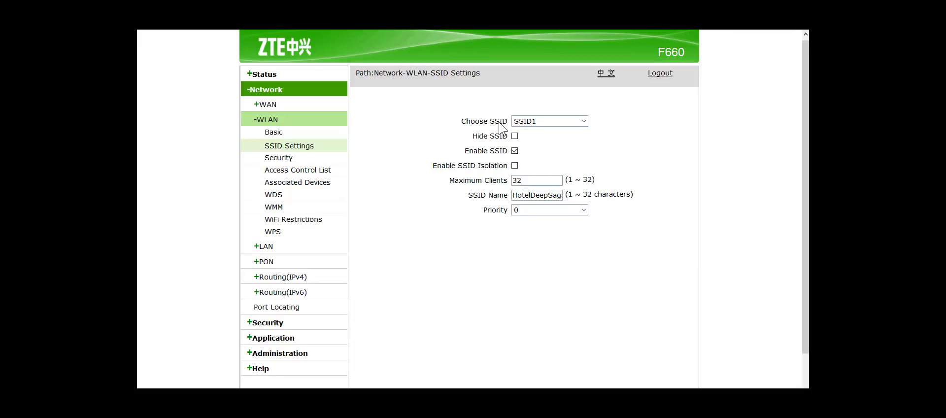
click(273, 133)
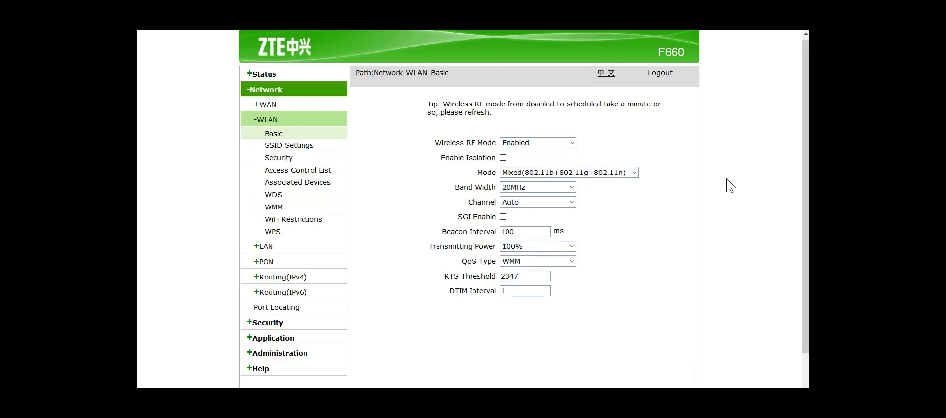
click(566, 247)
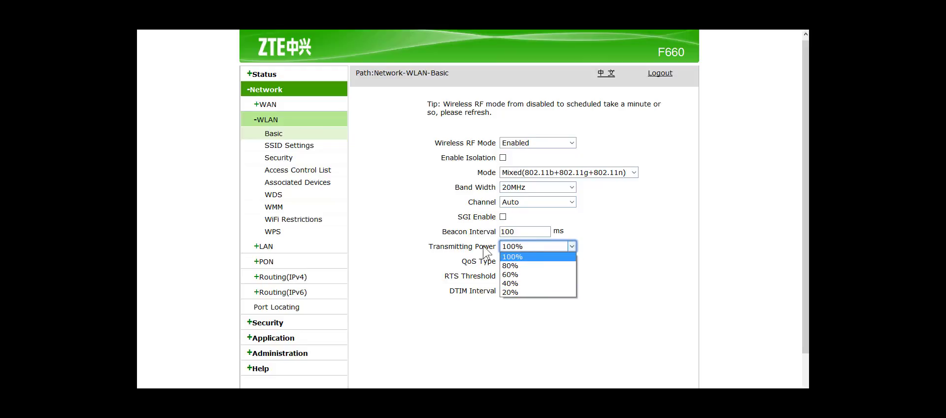
click(488, 251)
click(565, 261)
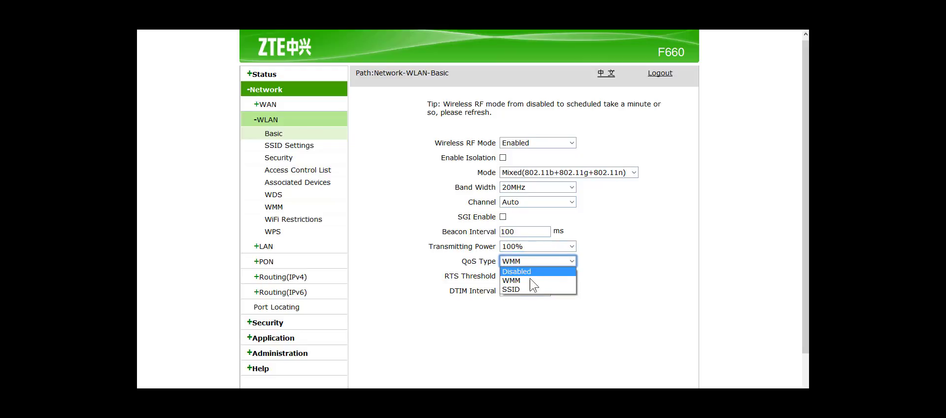
click(433, 293)
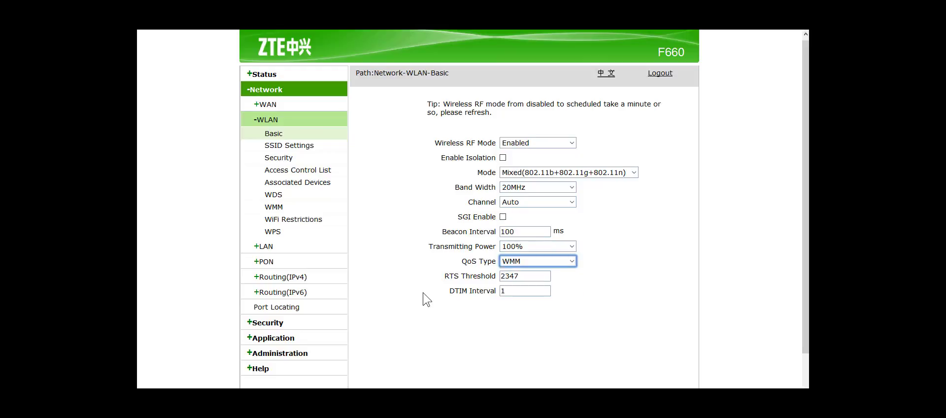
click(529, 205)
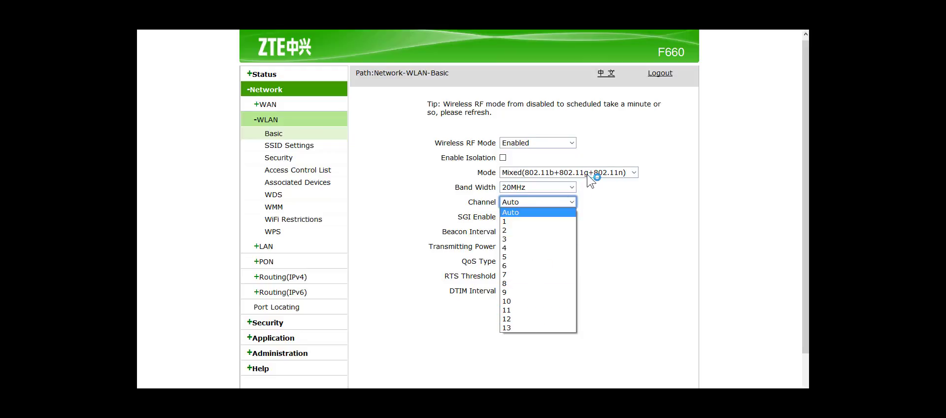
click(570, 184)
click(569, 184)
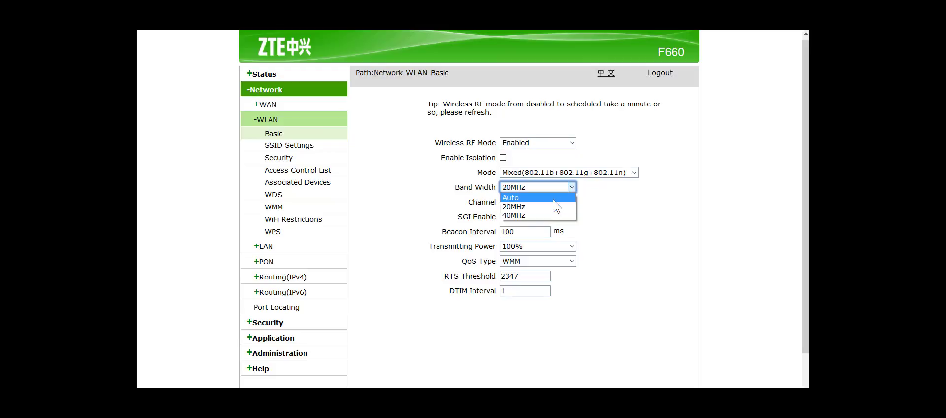
click(623, 202)
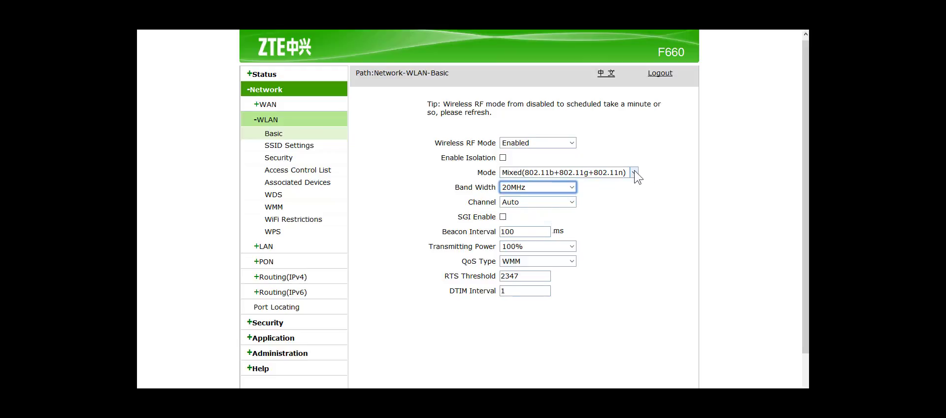
click(634, 171)
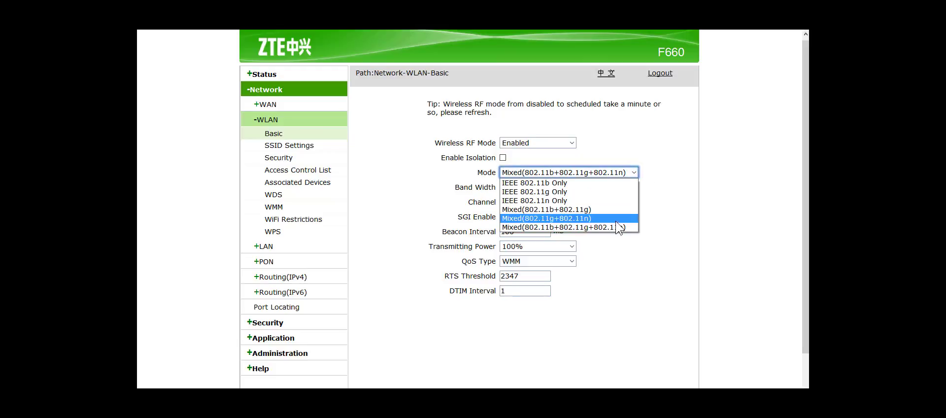
click(565, 143)
click(565, 143)
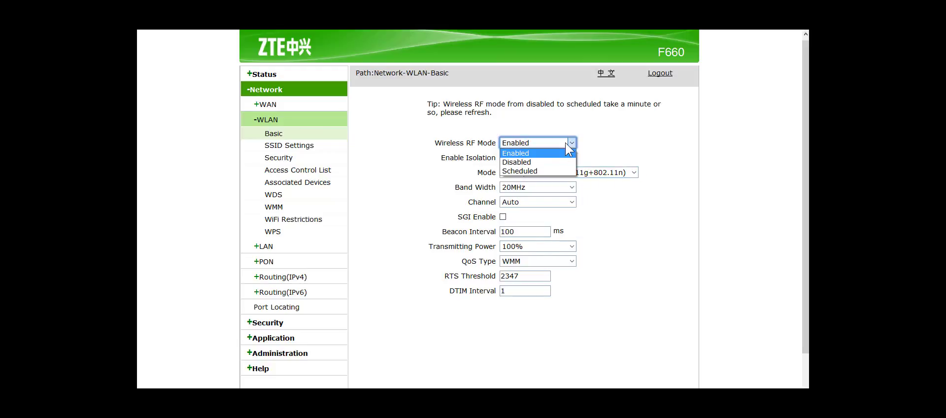
click(367, 179)
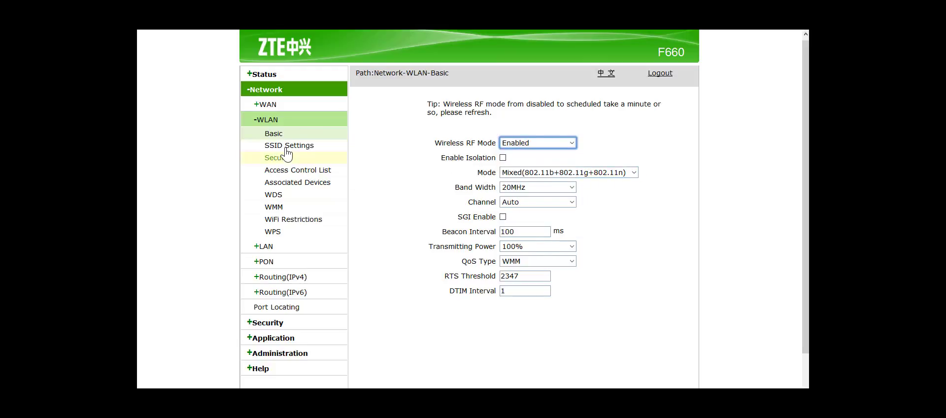
click(280, 149)
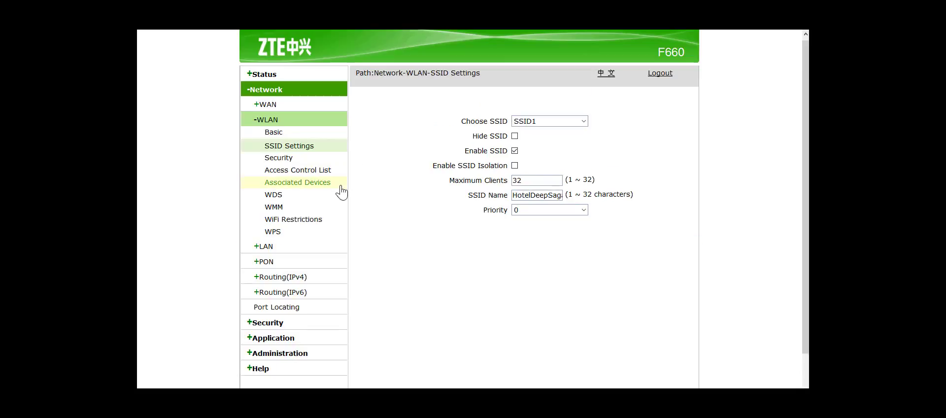
Keep SSID1 selected in SSID Settings, then go to the WLAN Security page.
click(578, 121)
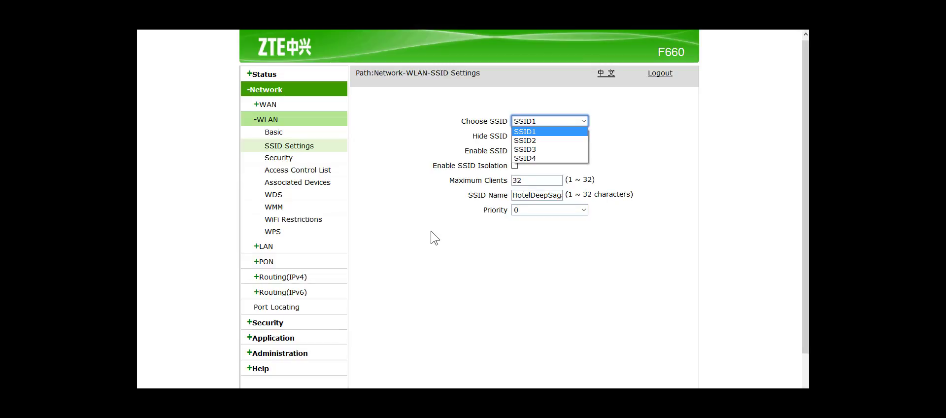
click(277, 162)
click(277, 159)
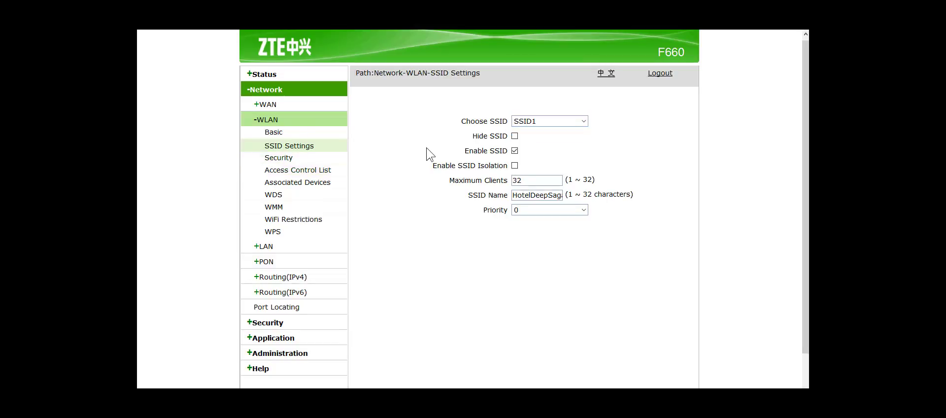
click(278, 159)
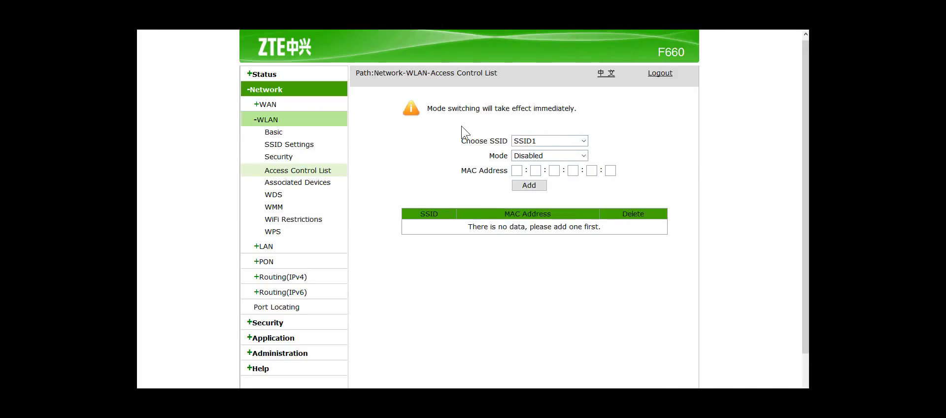
Keep SSID1 as the network covered by the access control list.
drag(433, 110, 595, 116)
click(626, 132)
click(584, 138)
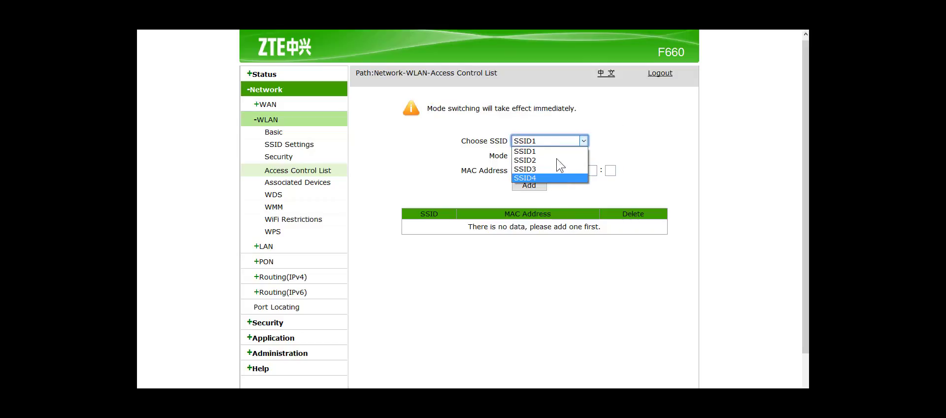
click(659, 177)
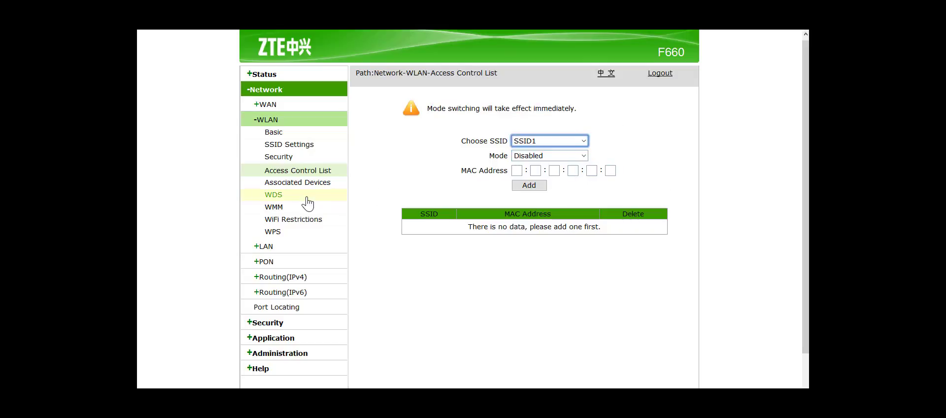
View Associated Devices, WDS and WiFi Restrictions, then the LAN DHCP Server page.
click(300, 183)
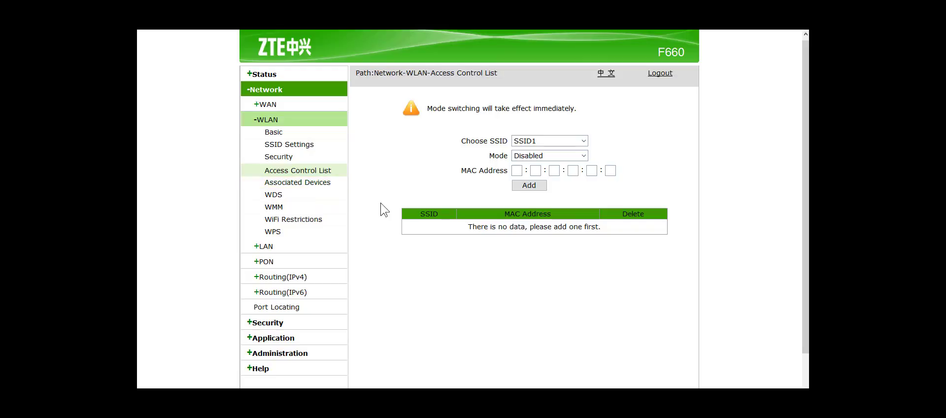
click(306, 183)
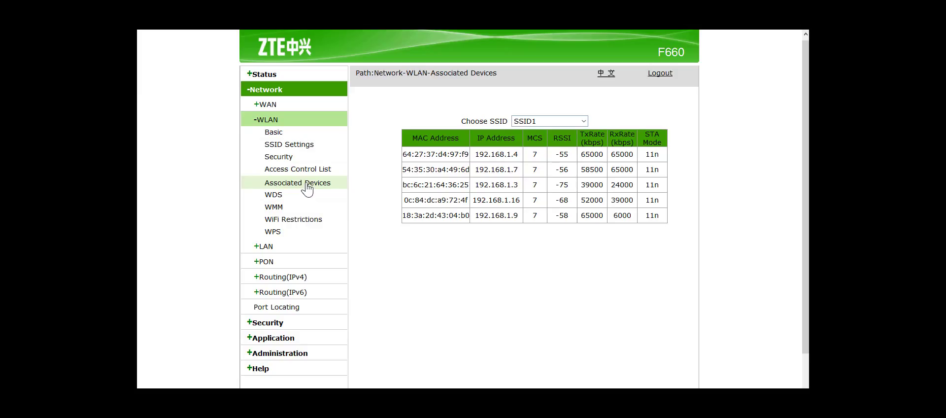
click(274, 195)
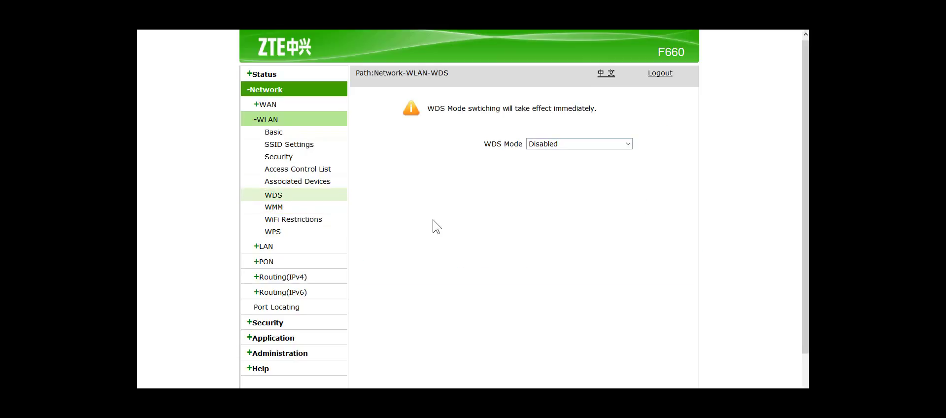
click(292, 220)
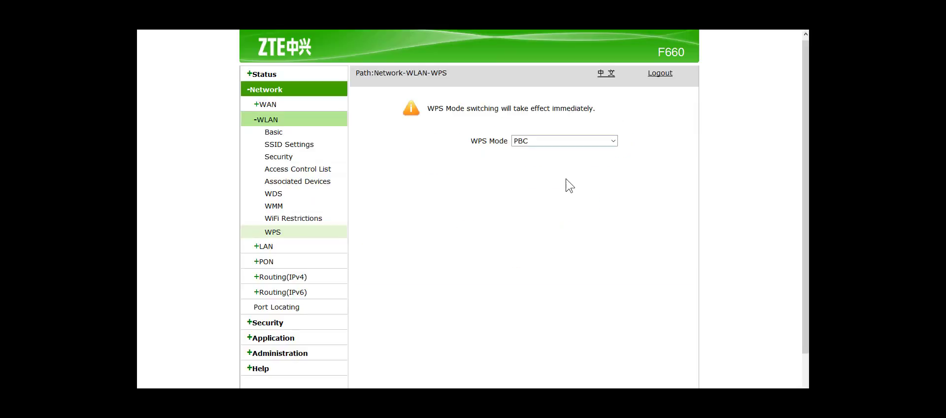
click(261, 248)
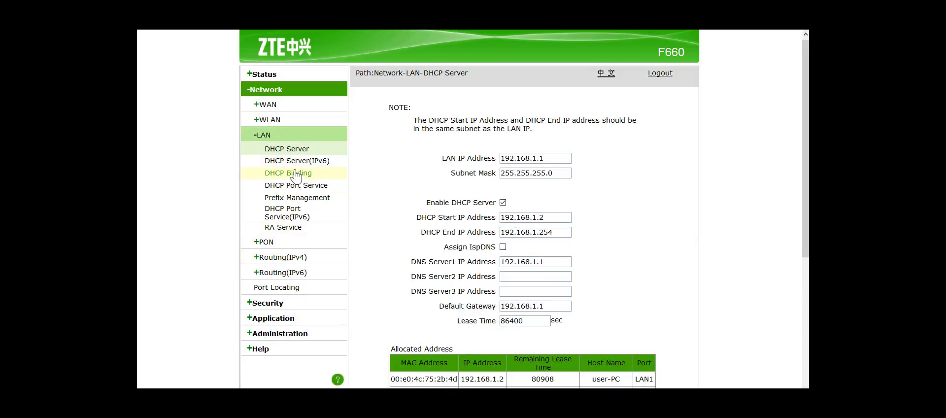
Browse the RA Service and PON LOID pages, ending on the PON SN settings.
click(291, 217)
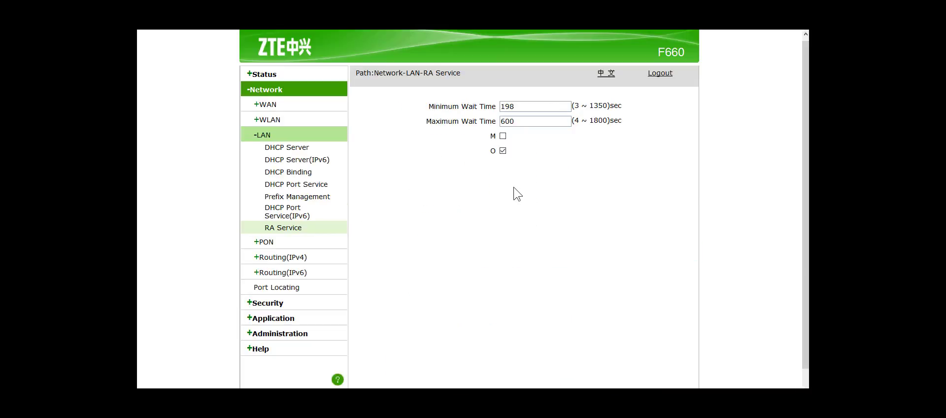
click(264, 242)
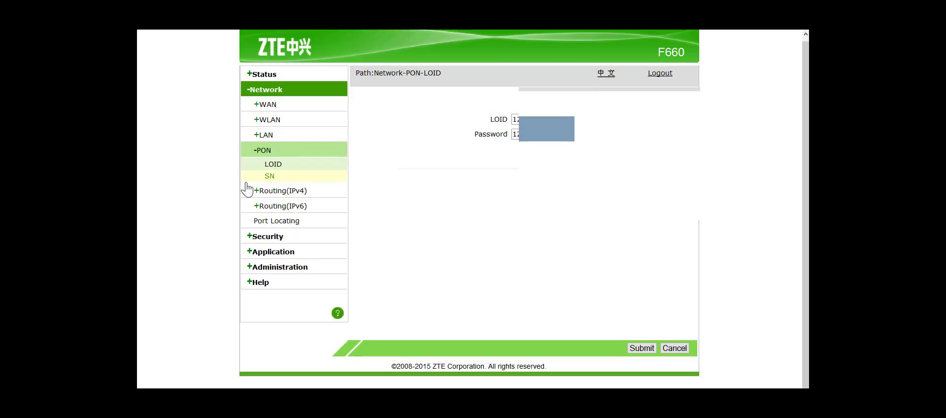
click(272, 178)
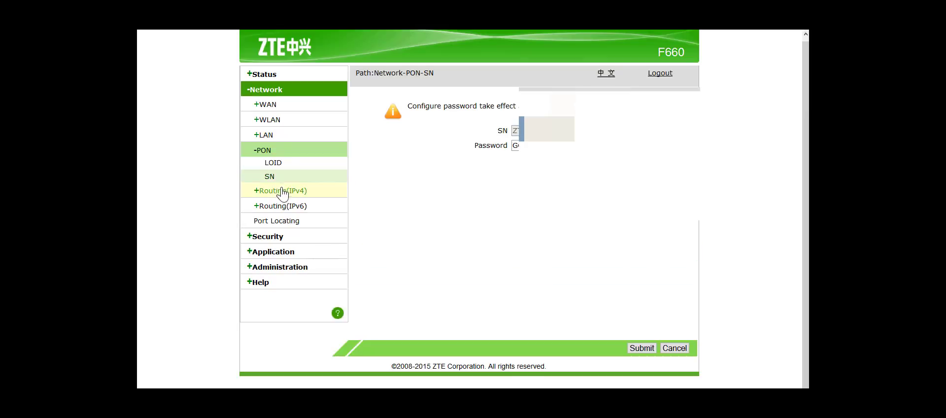
Go through IPv4 and IPv6 routing options, static routing, policy routing and routing tables.
click(284, 191)
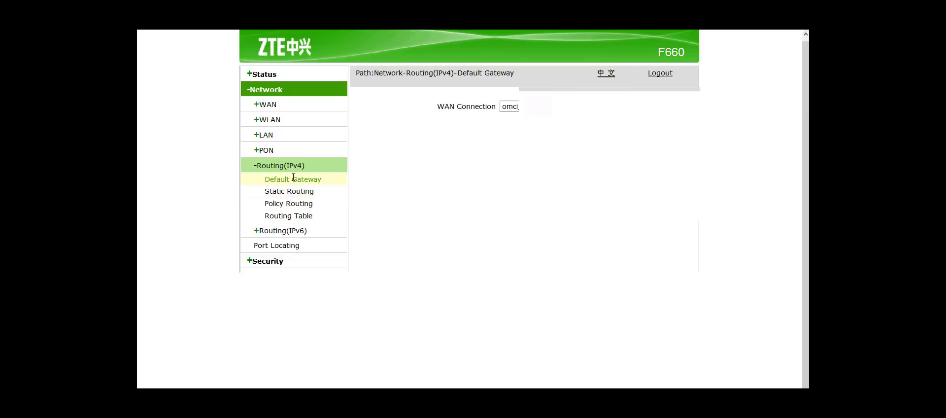
click(293, 193)
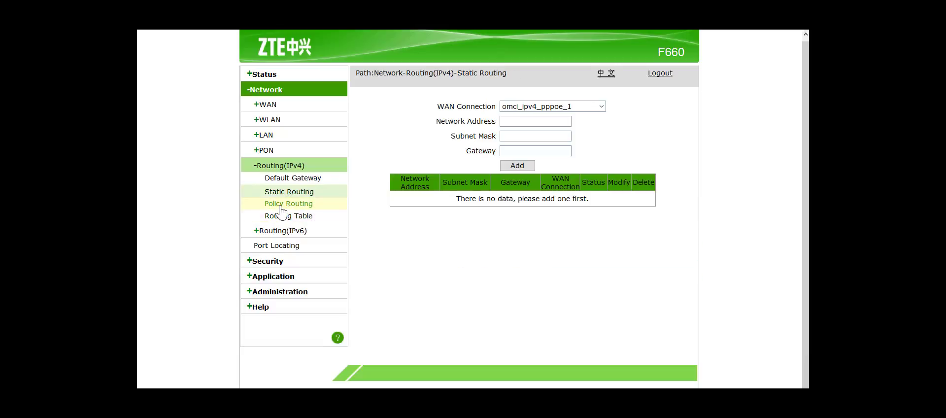
click(281, 204)
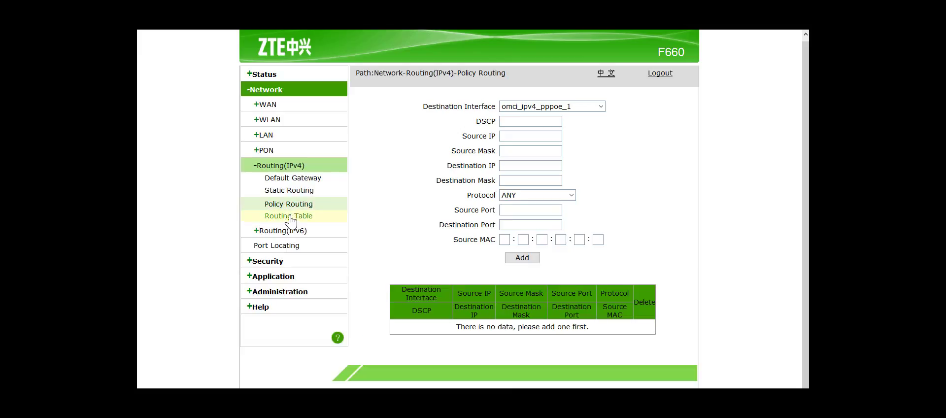
click(290, 217)
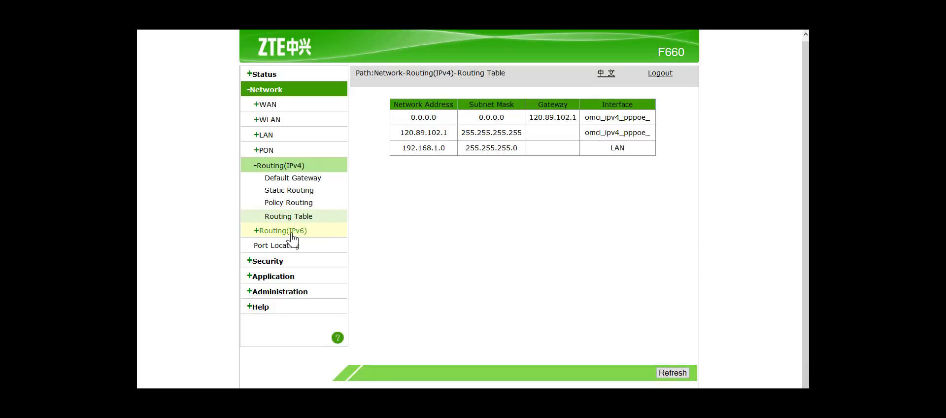
click(292, 231)
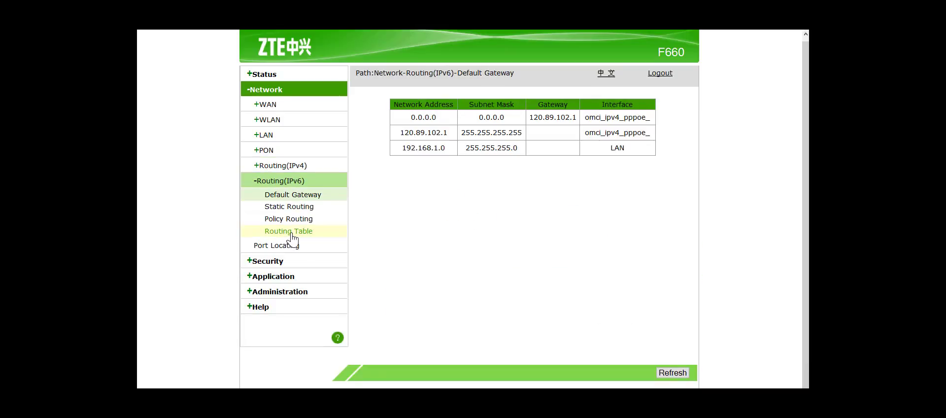
click(288, 207)
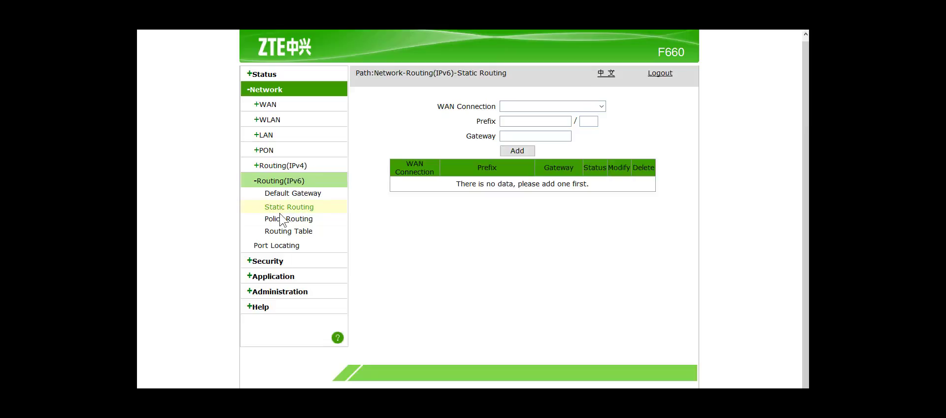
click(284, 220)
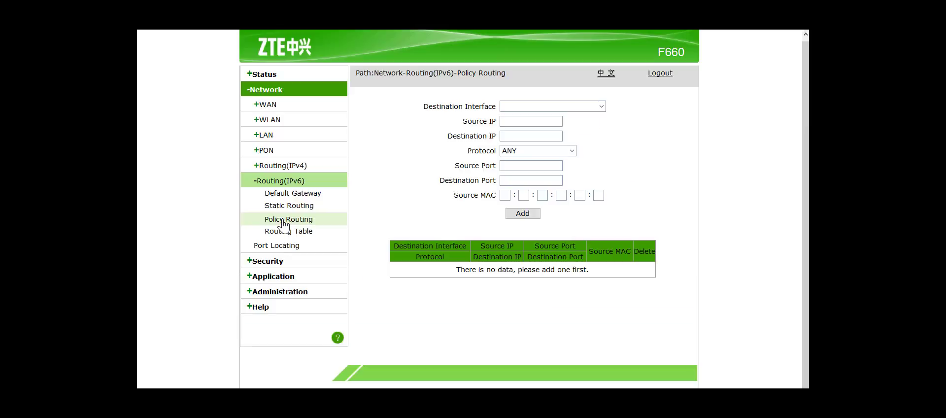
click(279, 234)
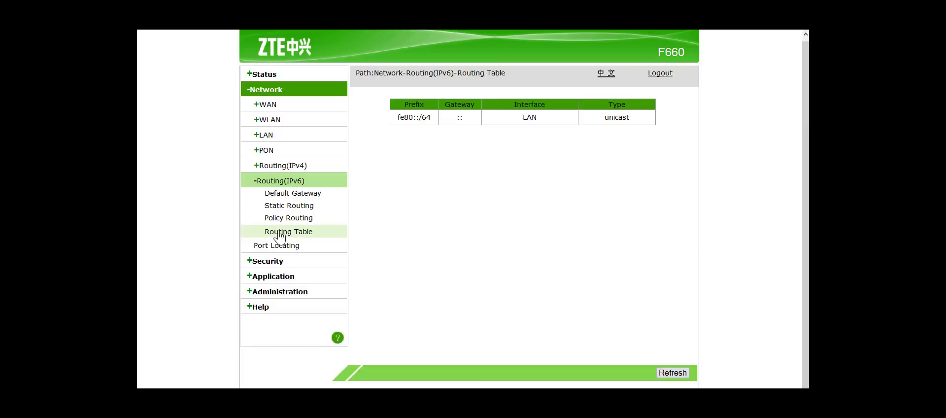
Check Port Locating formats keeping Custom, then go to the Security firewall settings.
click(283, 246)
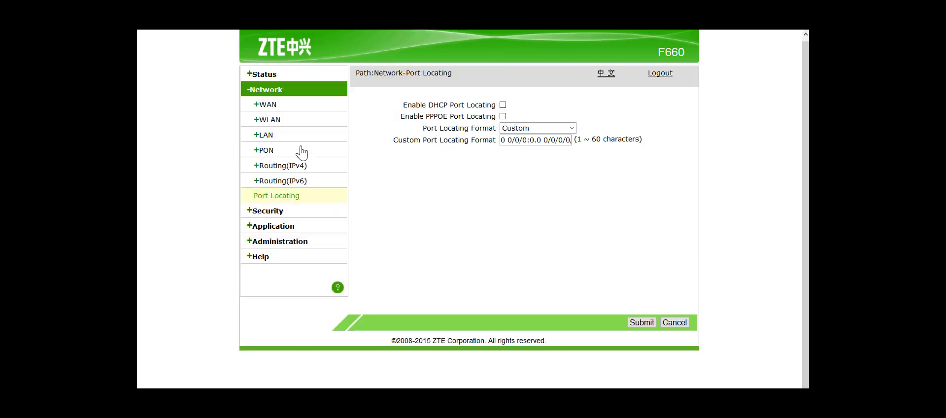
click(570, 130)
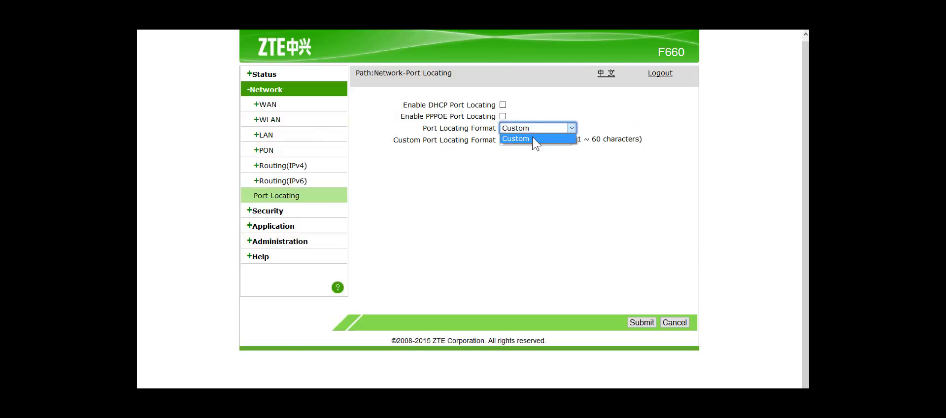
click(512, 153)
click(268, 212)
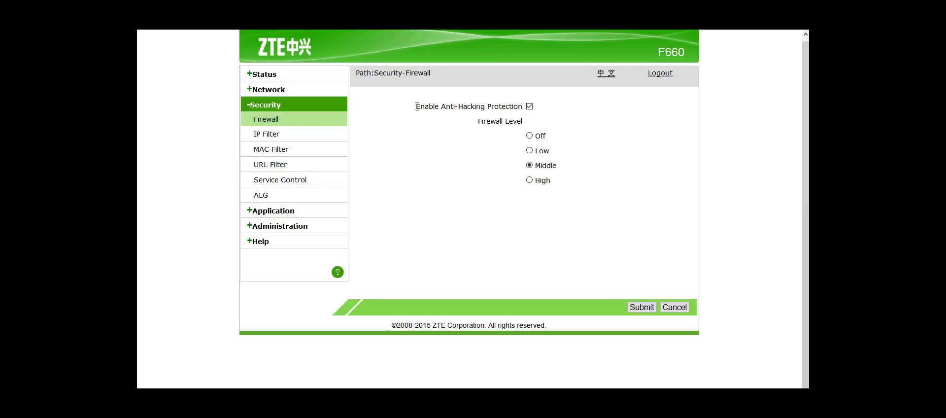
Leave the Anti-Hacking firewall page for the empty Security IP Filter rule form.
drag(416, 107, 550, 105)
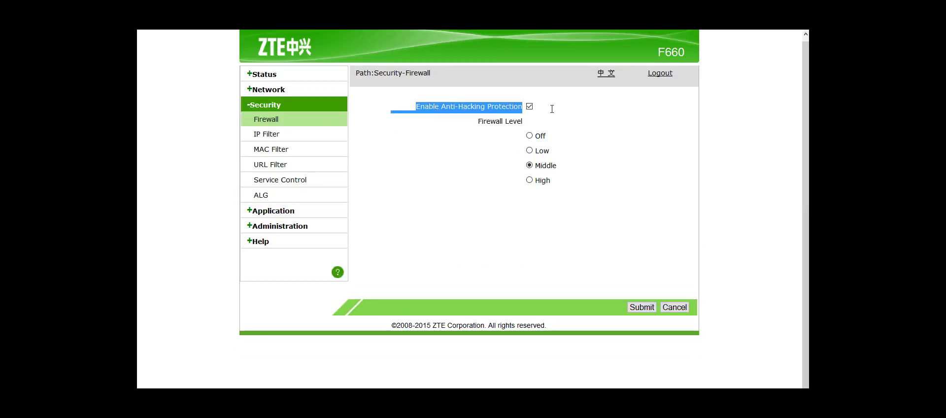
click(267, 138)
click(267, 141)
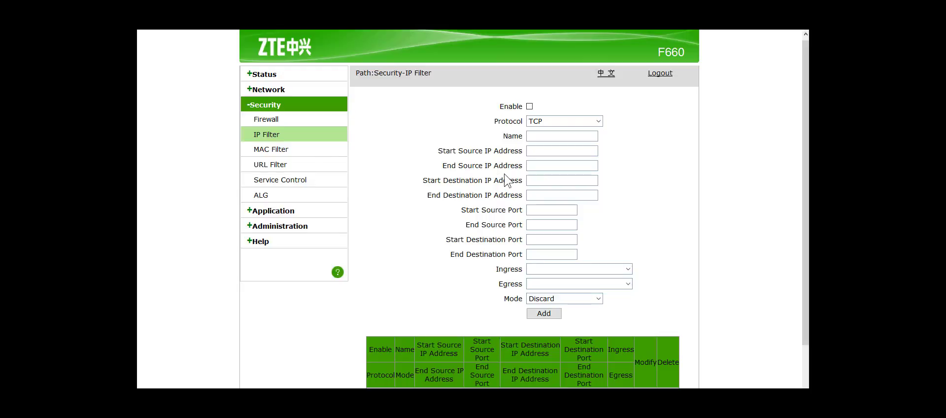
click(529, 107)
click(529, 107)
click(598, 123)
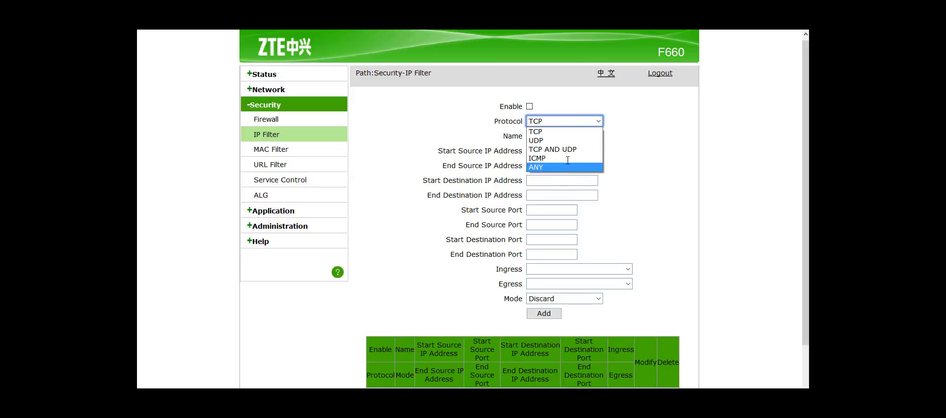
click(583, 80)
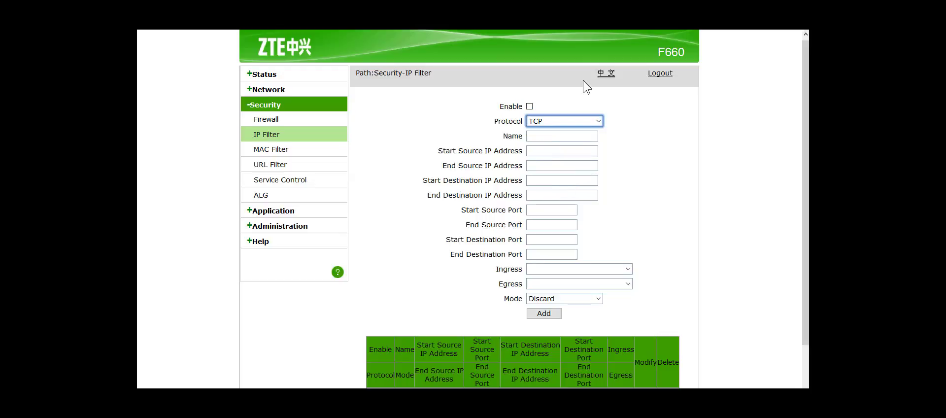
click(583, 80)
scroll(583, 80, down, 1)
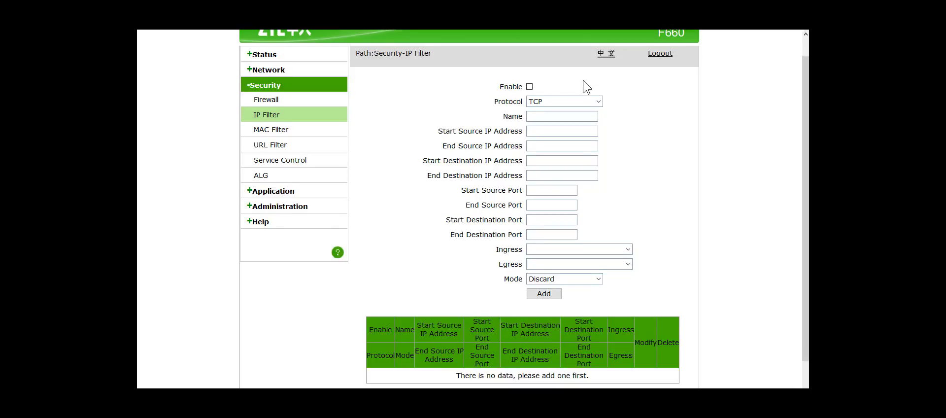
scroll(583, 79, down, 2)
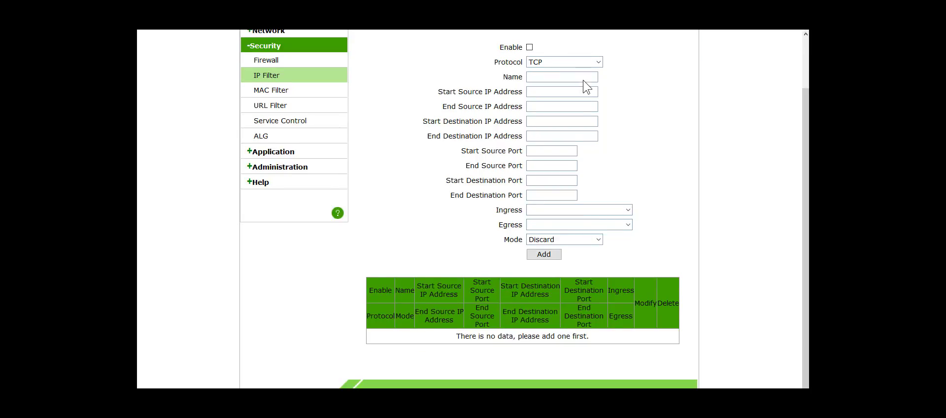
scroll(583, 80, up, 2)
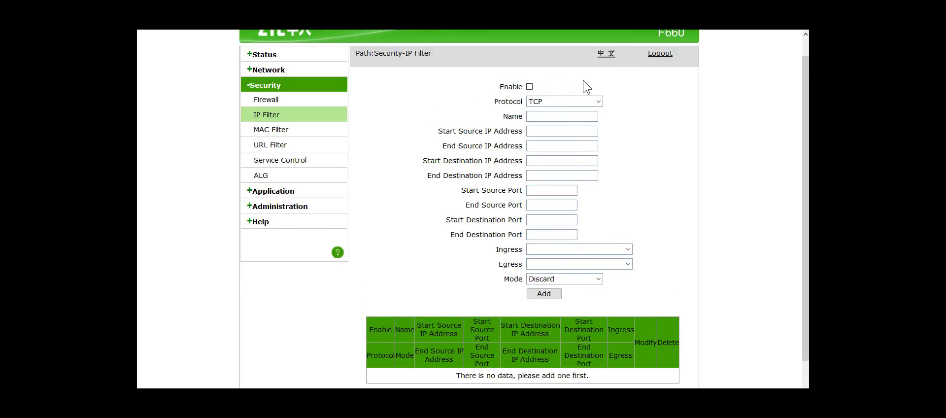
click(539, 127)
click(498, 117)
Review the MAC Filter Mode, Type and Protocol options, keeping Discard, Bridge and IP.
click(270, 130)
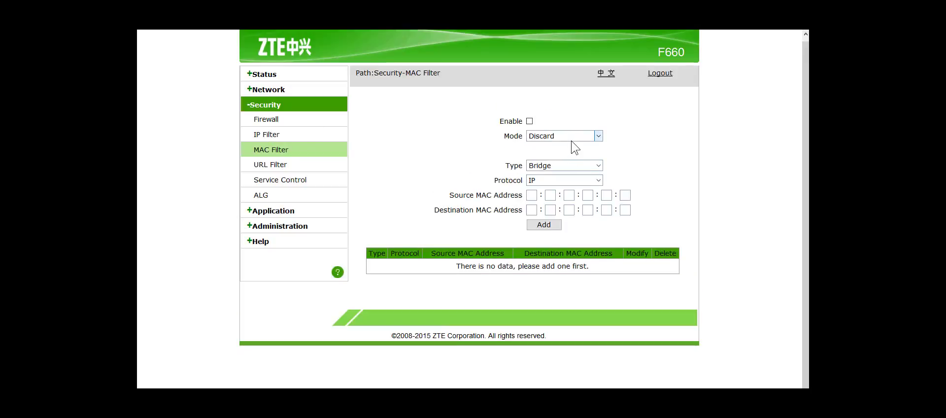
click(593, 134)
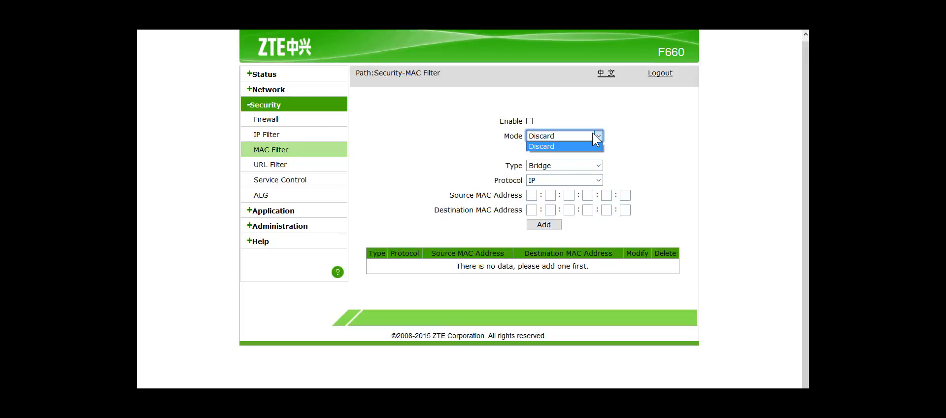
click(590, 150)
click(592, 162)
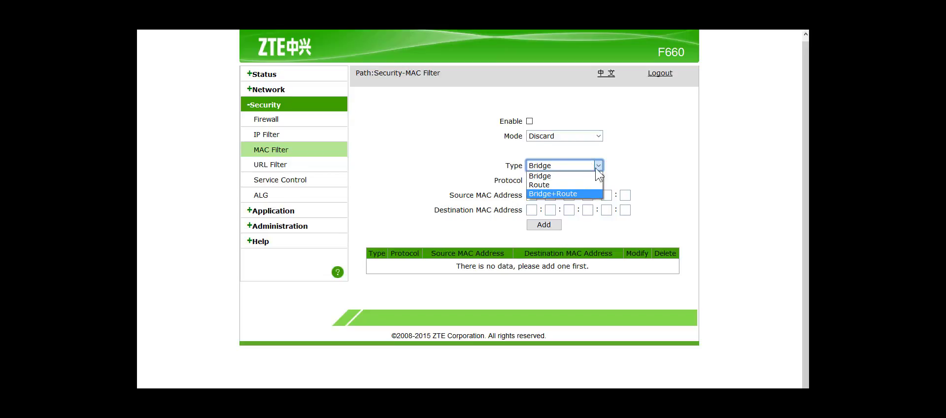
click(595, 167)
click(596, 179)
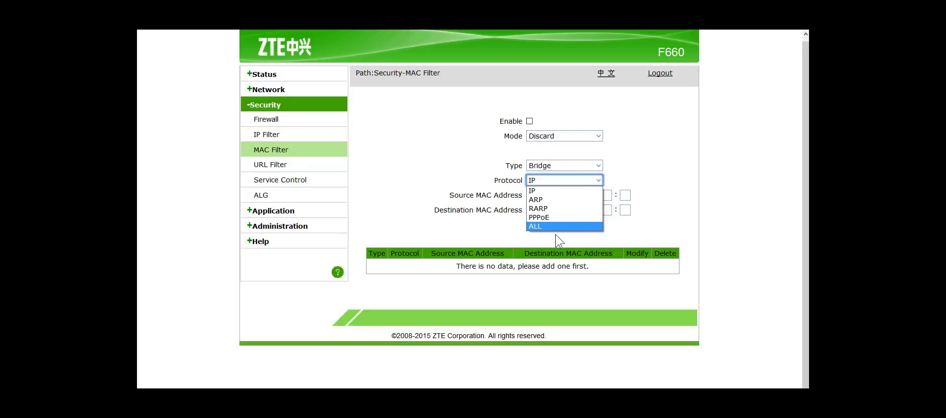
click(403, 191)
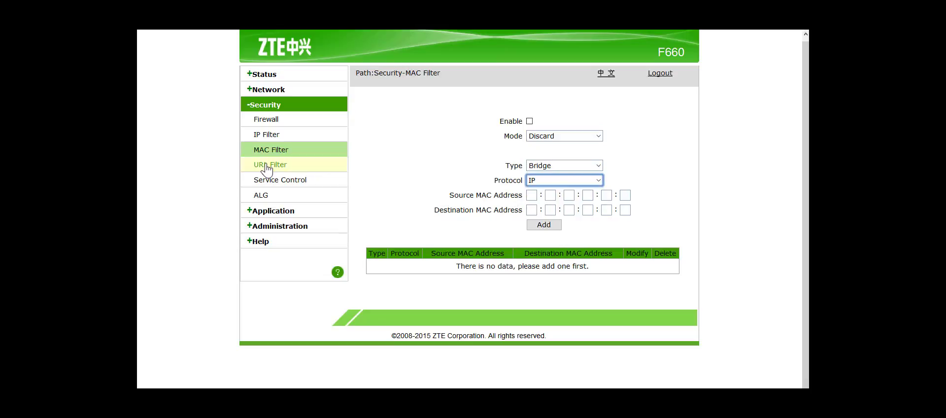
click(266, 167)
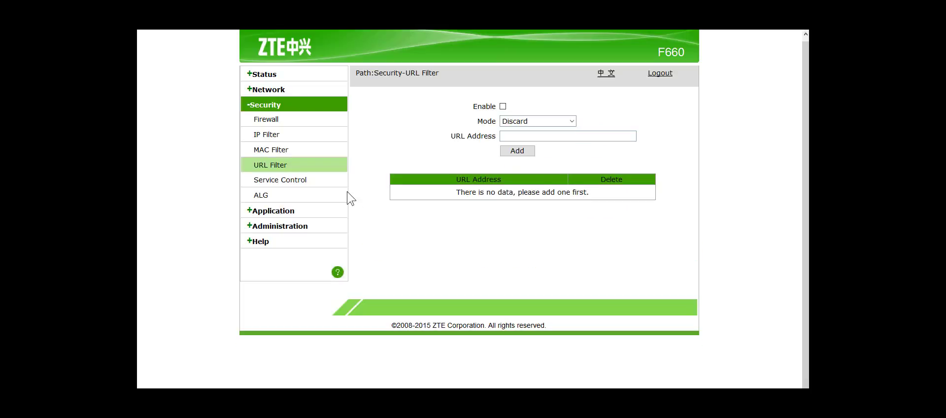
click(503, 106)
click(531, 119)
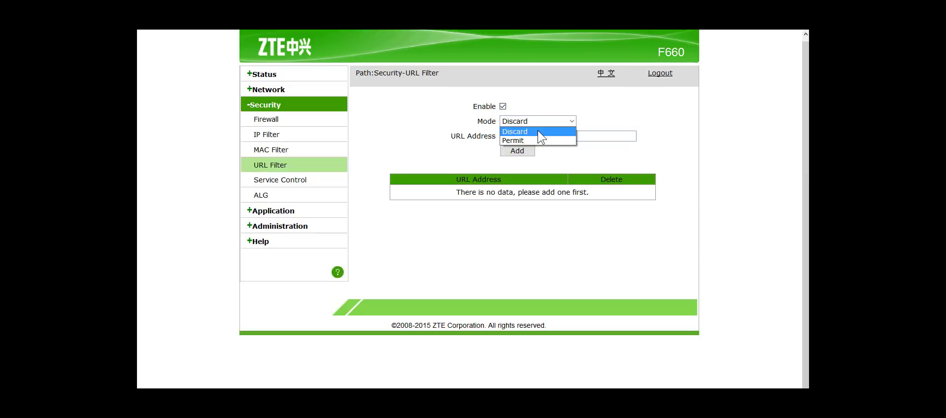
click(537, 131)
click(540, 134)
text(h)
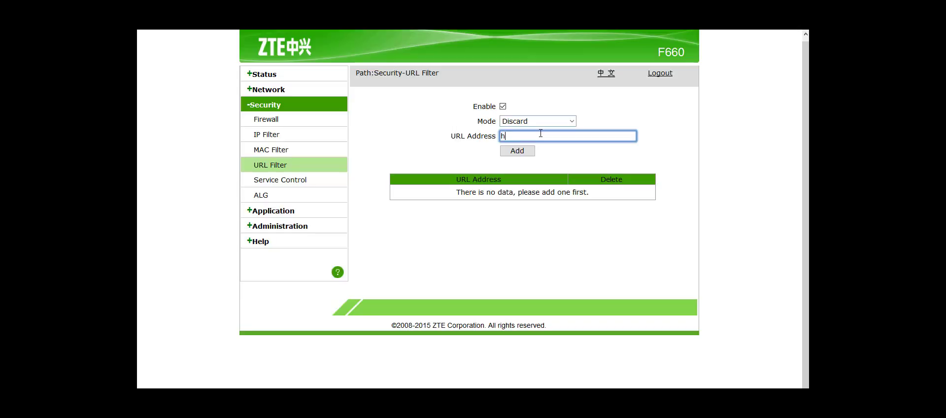
text(ttp://onlinek)
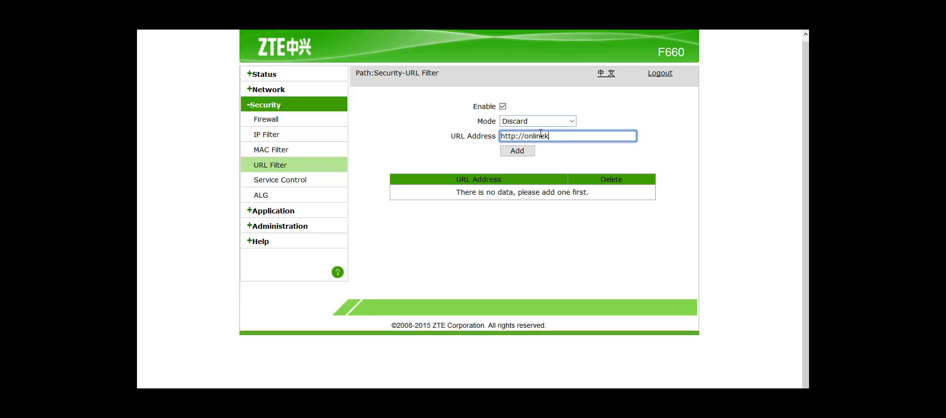
text(habar.com/)
click(526, 152)
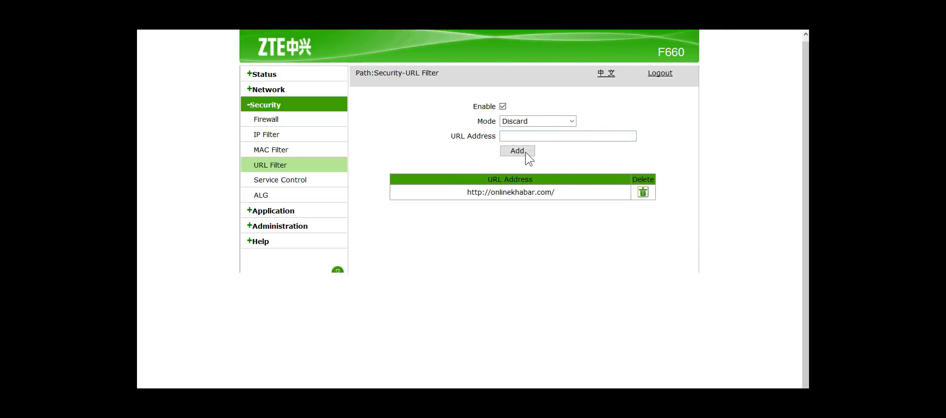
click(521, 121)
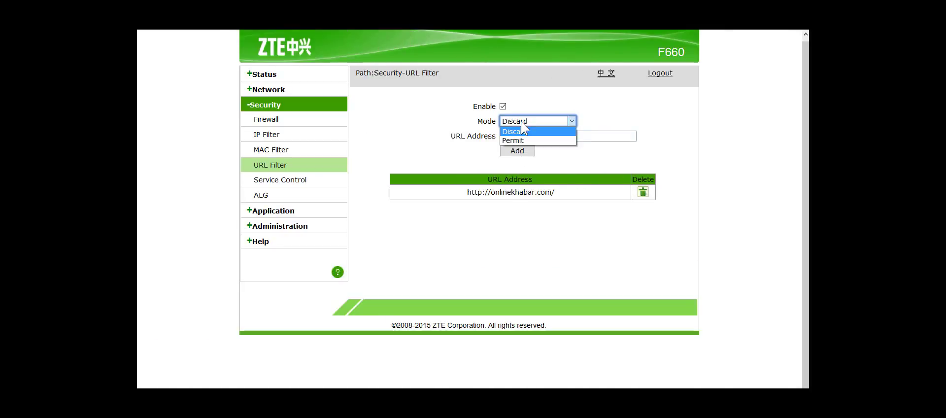
click(518, 139)
click(517, 137)
text(h)
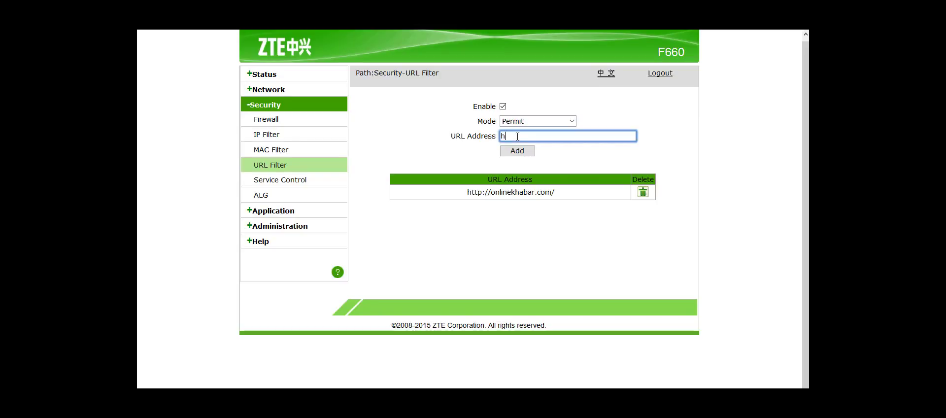
text(ttp://)
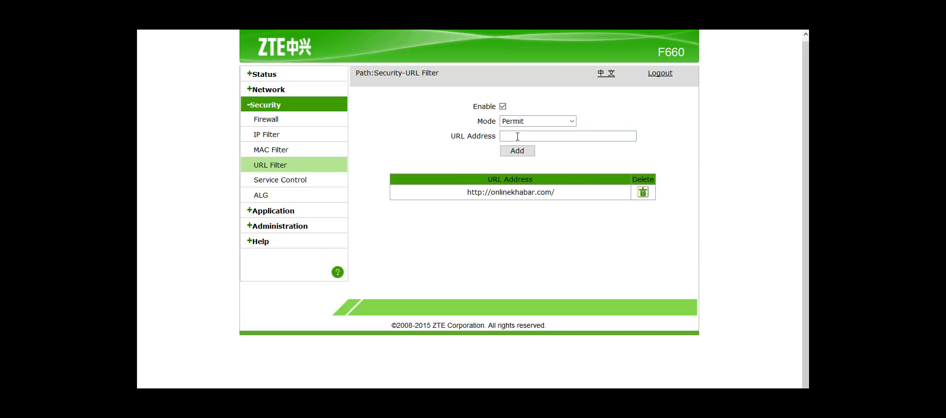
click(537, 120)
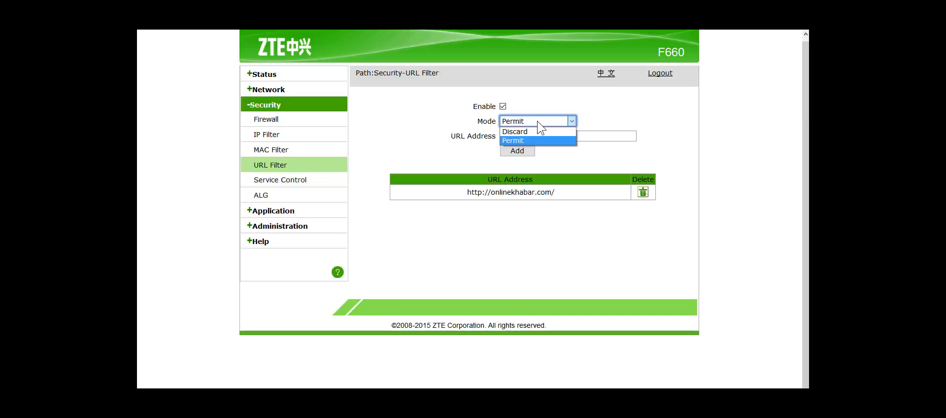
click(616, 135)
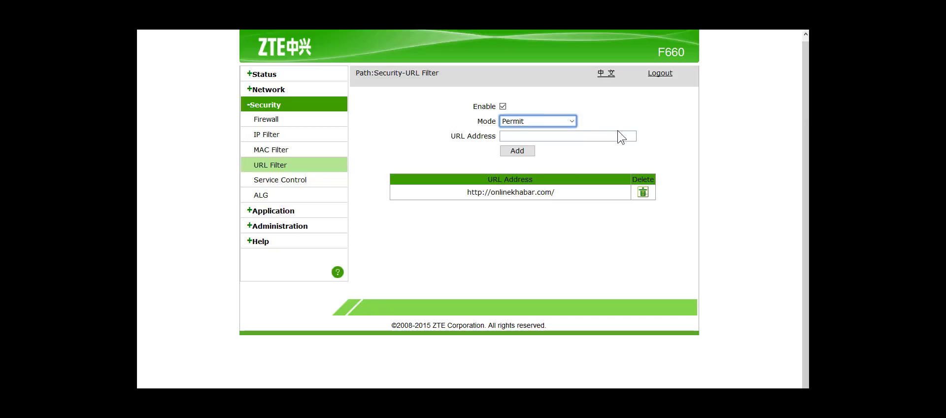
click(615, 135)
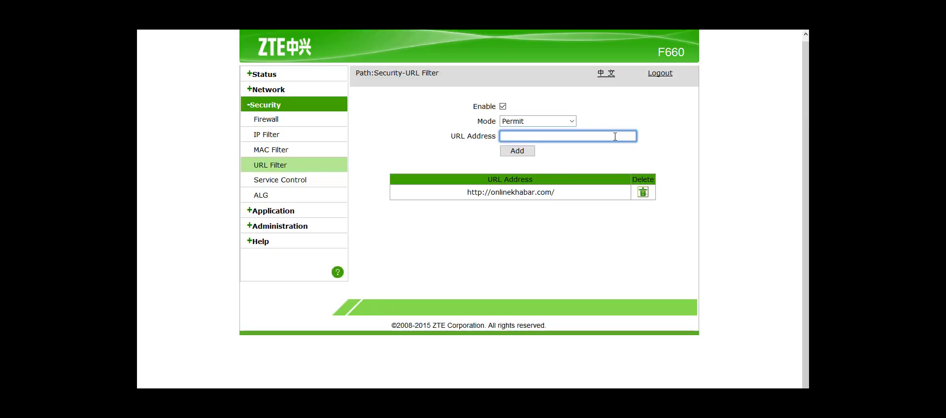
text(http://nepalgov.)
key(BackSpace)
key(BackSpace)
key(BackSpace)
text(.gov.np/)
click(507, 150)
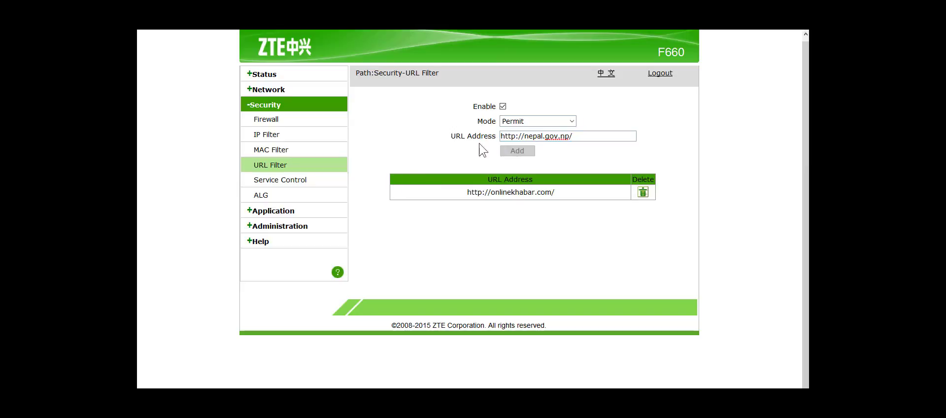
click(523, 122)
click(524, 134)
click(524, 134)
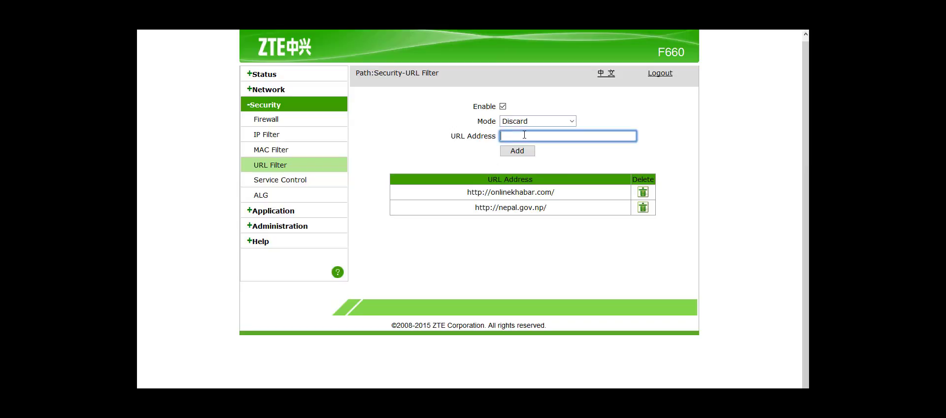
text(http)
click(524, 134)
text(https://facebook.com/)
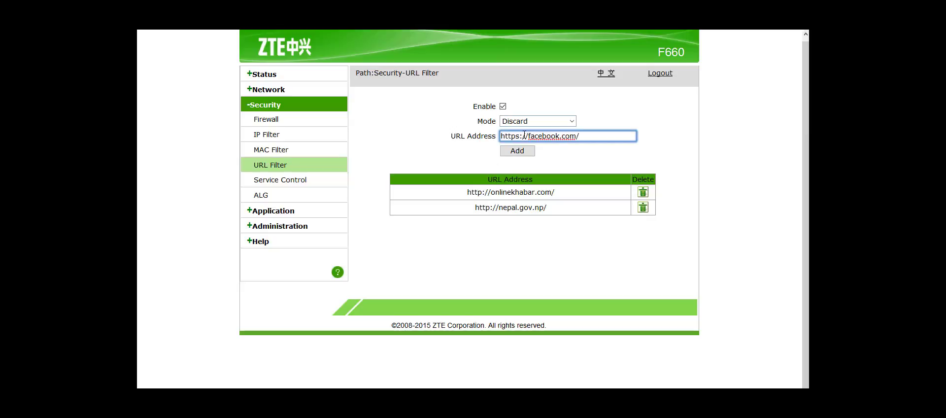
click(515, 152)
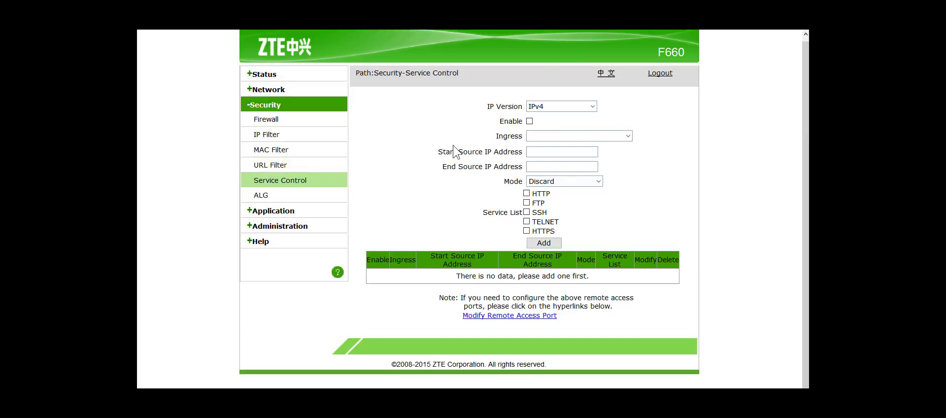
Check Service Control's IPv4 version and Discard mode, then view the ALG page.
click(552, 110)
click(544, 116)
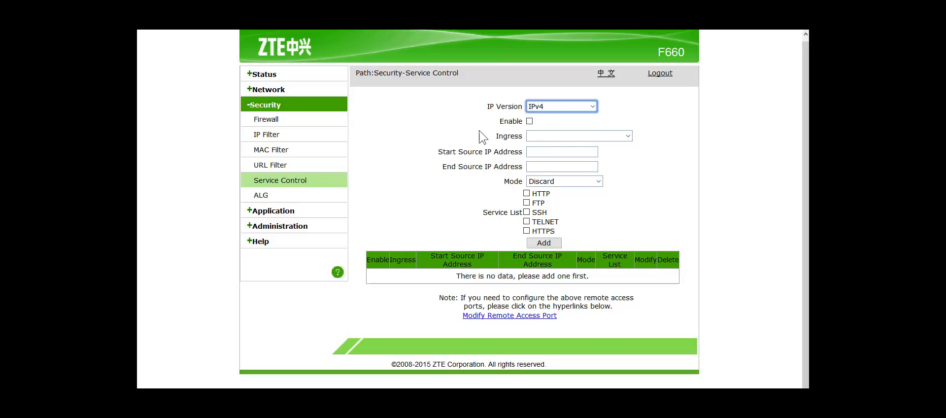
click(564, 185)
click(466, 191)
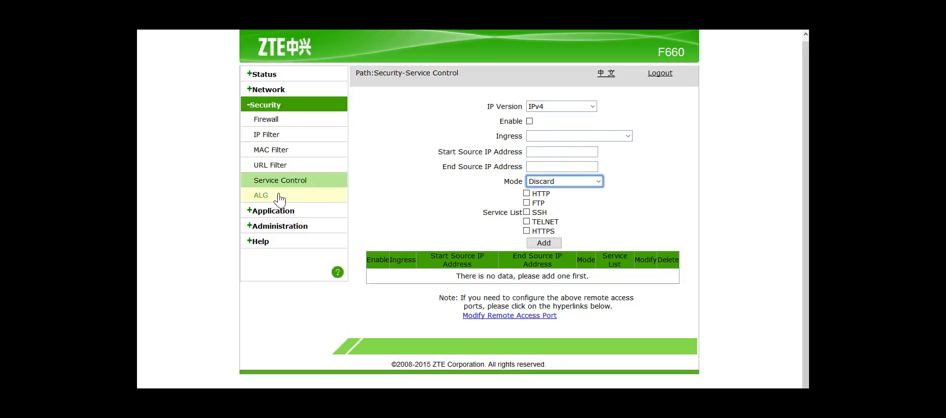
click(262, 195)
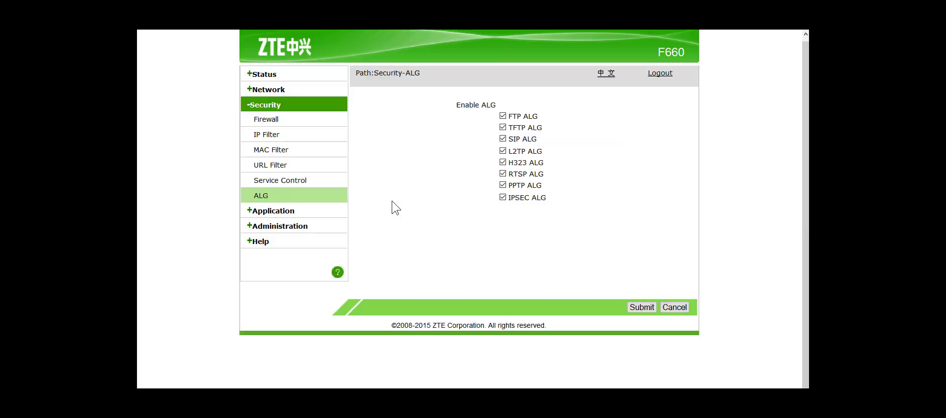
click(275, 211)
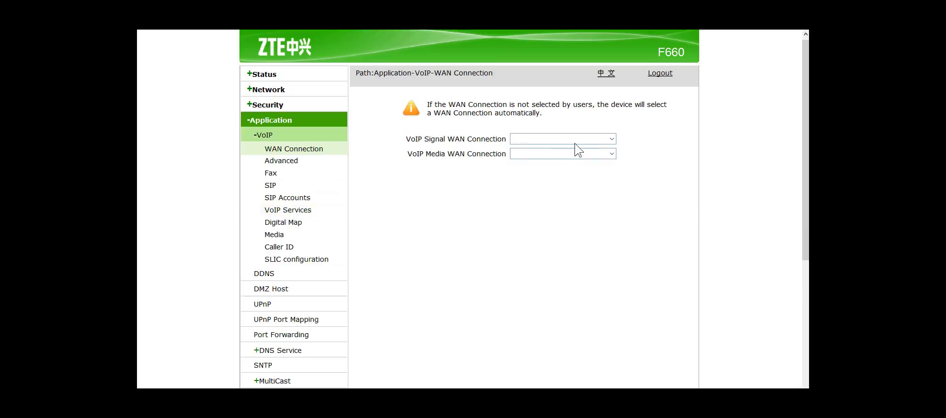
Look over the VoIP WAN Connection choices unchanged, then view the SIP settings form.
click(589, 140)
click(443, 212)
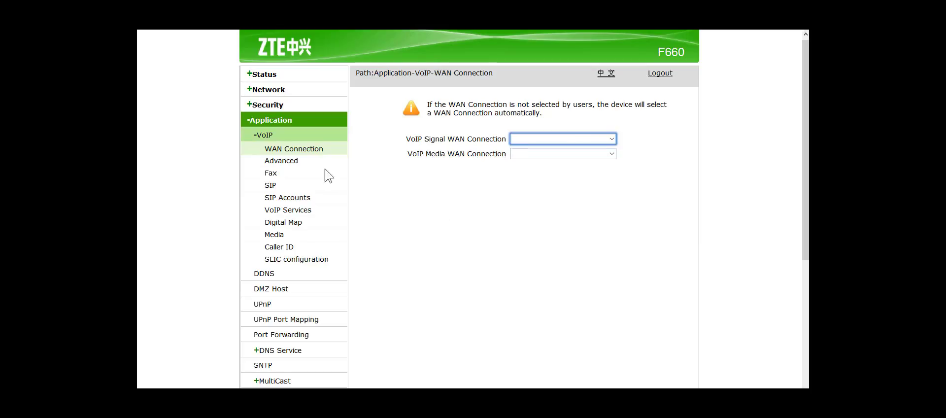
click(269, 189)
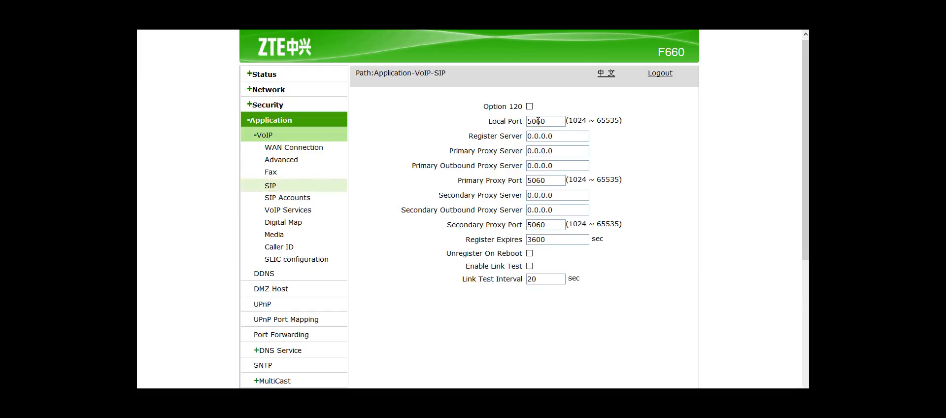
drag(480, 105, 620, 288)
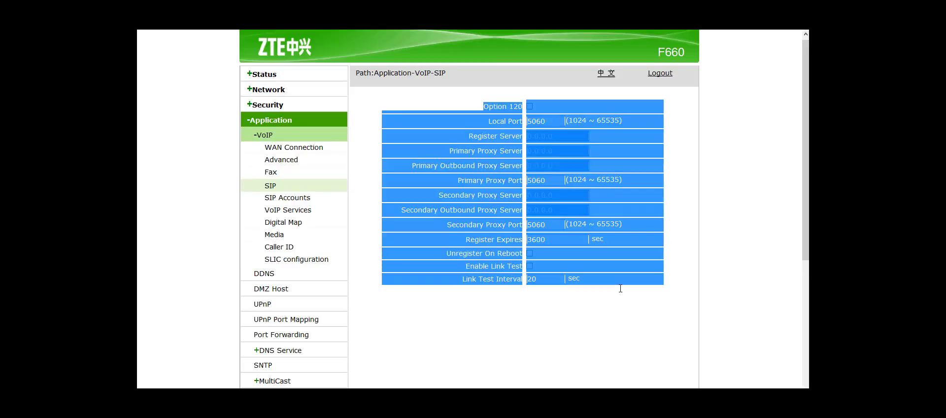
click(506, 330)
Browse the SIP Accounts and Digital Map pages, ending on SLIC configuration.
click(282, 196)
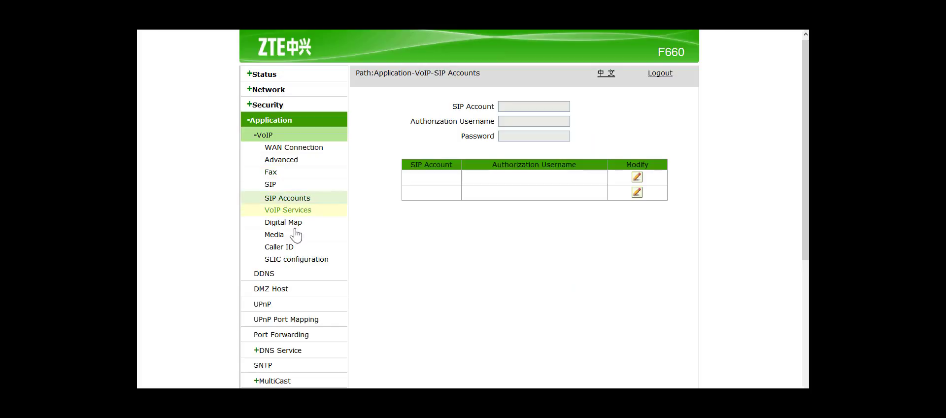
click(281, 225)
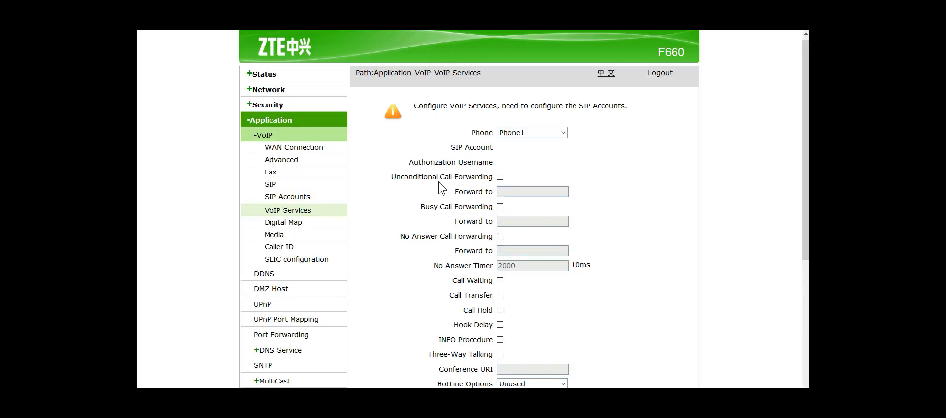
scroll(805, 148, down, 5)
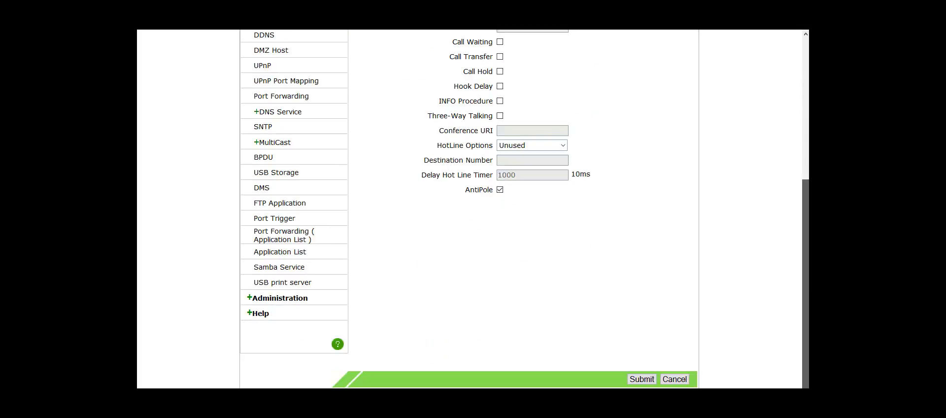
scroll(805, 147, up, 4)
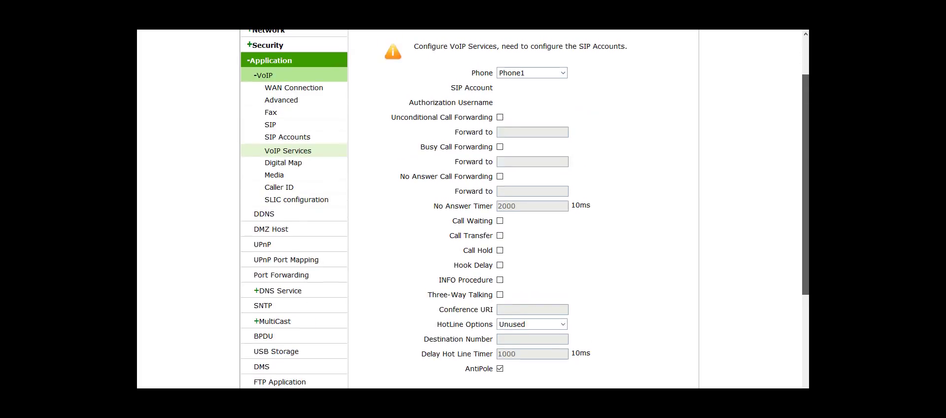
click(280, 201)
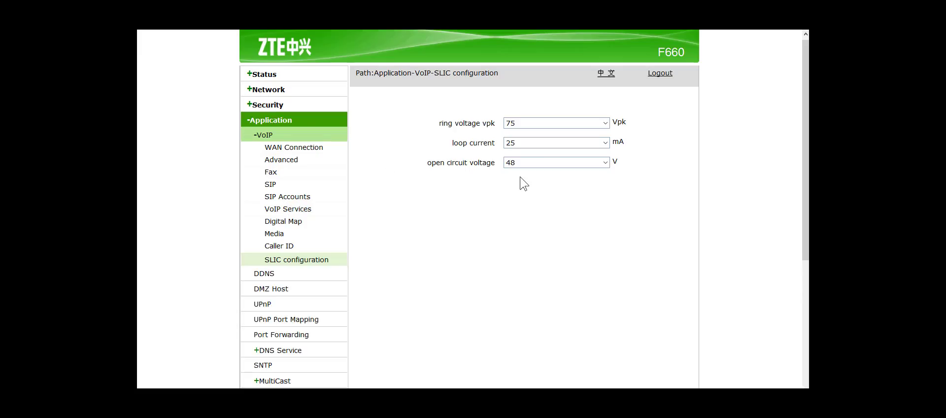
scroll(545, 152, down, 4)
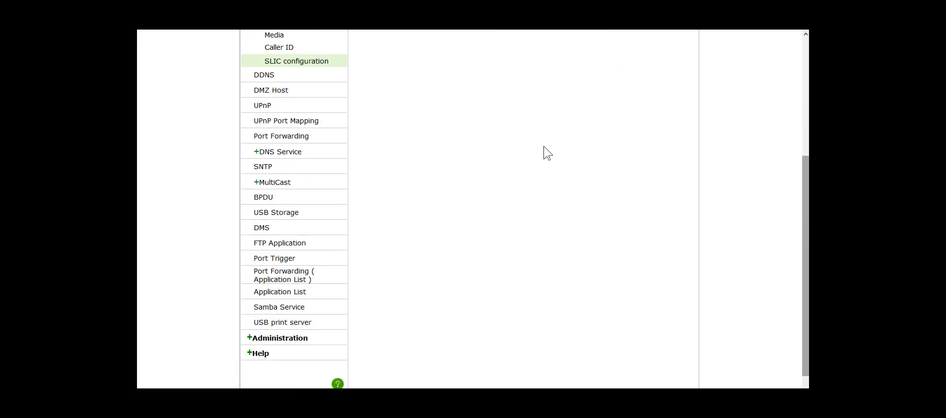
Copy the DDNS server address from the Application DDNS page, then open Safari's Top Sites.
click(264, 77)
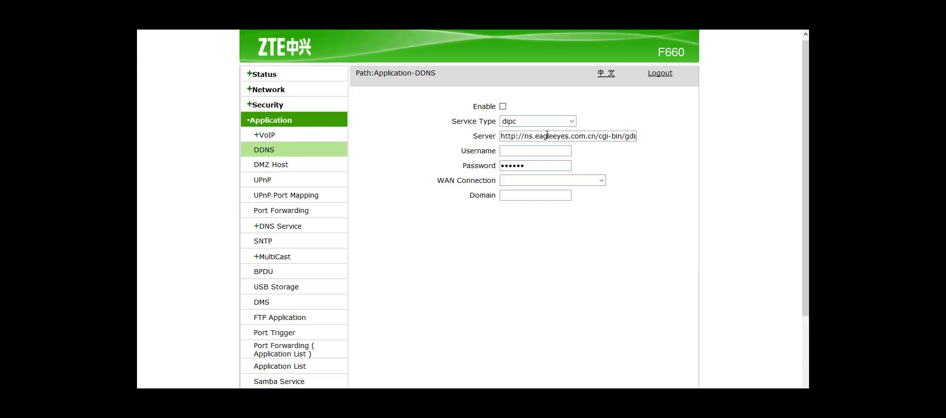
triple_click(547, 134)
right_click(547, 135)
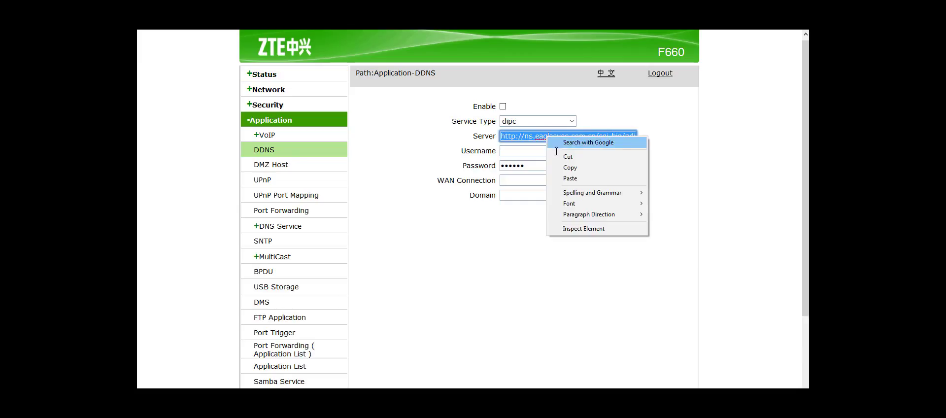
click(570, 167)
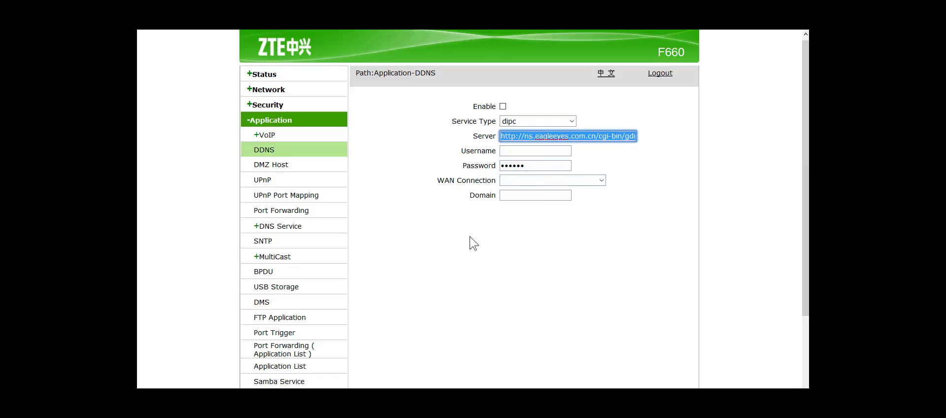
key(ctrl+t)
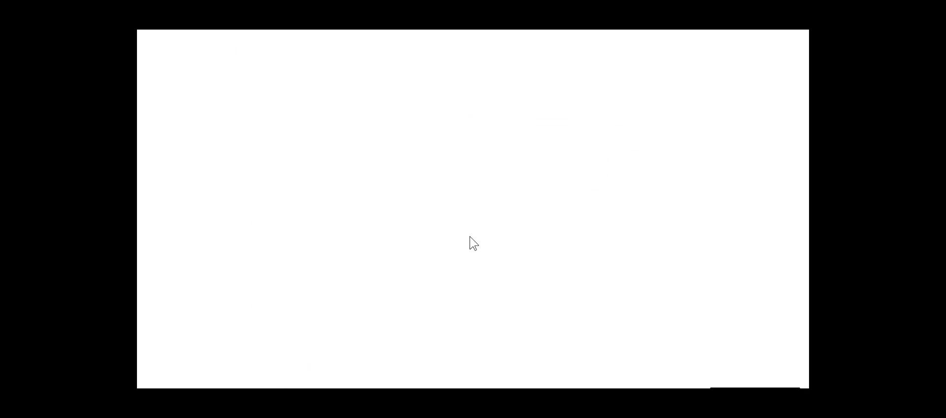
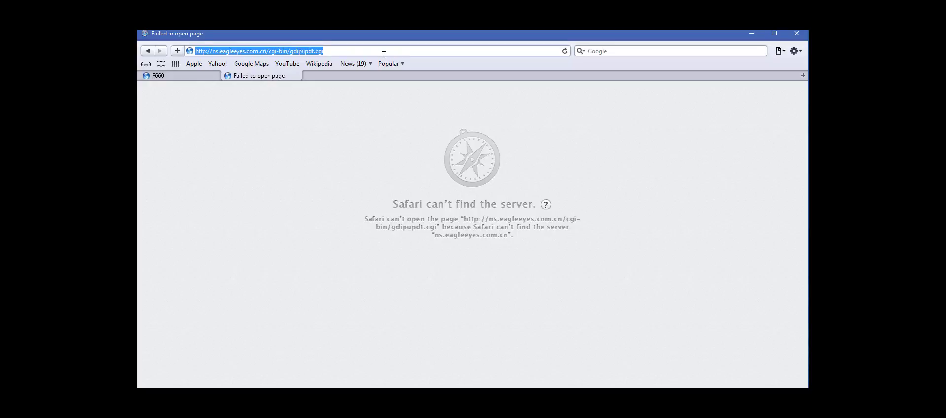
Delete the 'cgi-bin/gdipupdt.cgi' path from the failed eagleeyes address in the address bar.
key(End)
key(ctrl+shift+Left)
key(ctrl+shift+Left)
key(ctrl+shift+Left)
key(ctrl+shift+Left)
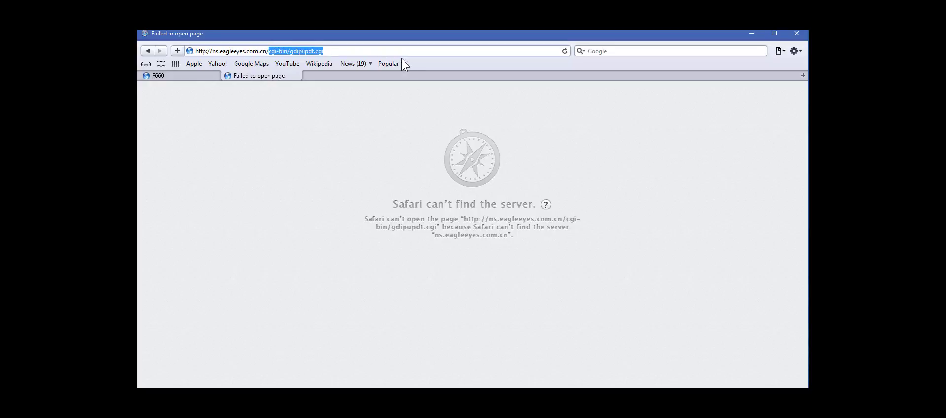
key(BackSpace)
key(Home)
key(ctrl+shift+Right)
key(ctrl+shift+Right)
key(ctrl+shift+Right)
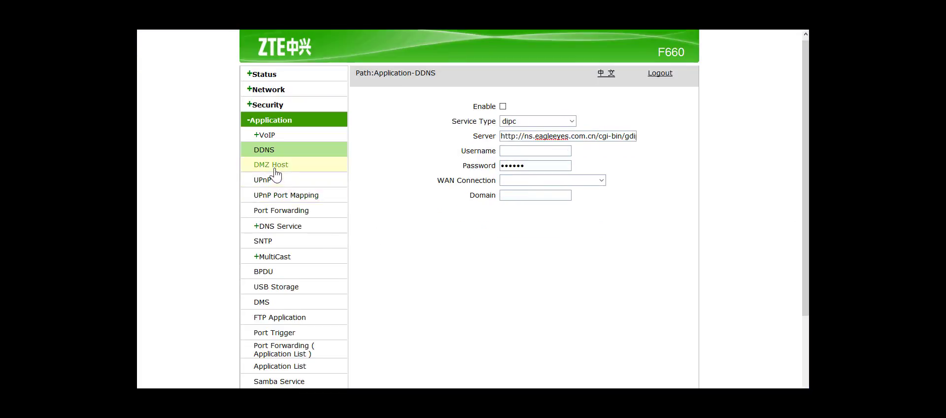
View the DMZ Host, UPnP Port Mapping, Port Forwarding and DNS Domain Name/Hosts pages.
click(298, 168)
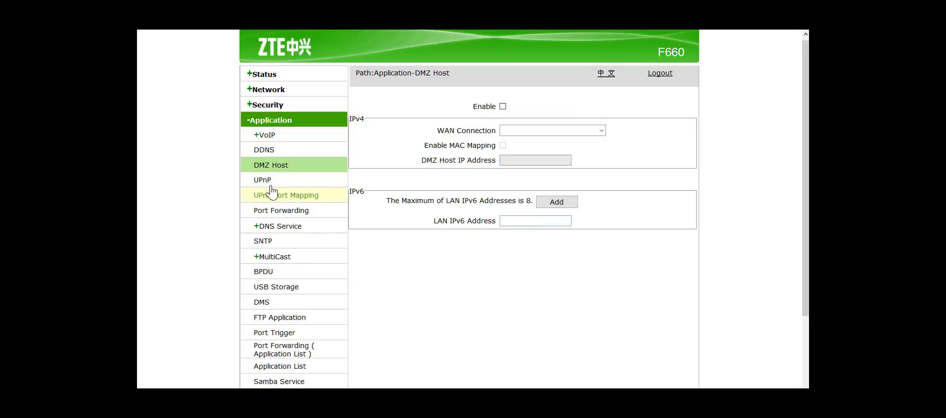
click(294, 198)
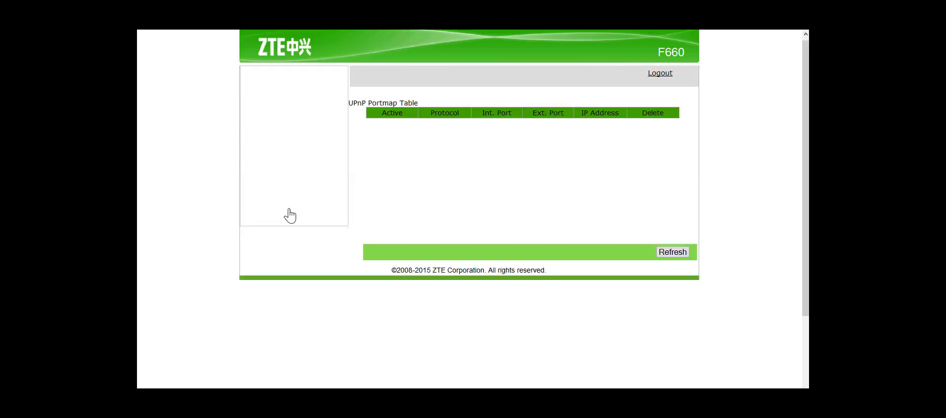
click(276, 212)
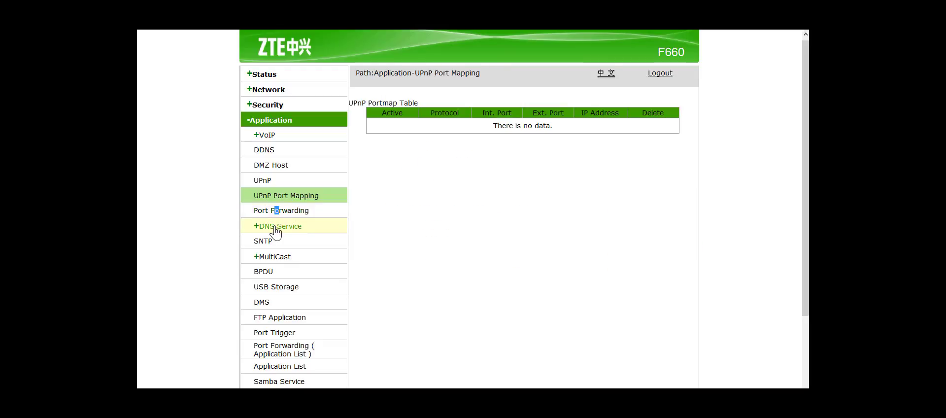
click(275, 227)
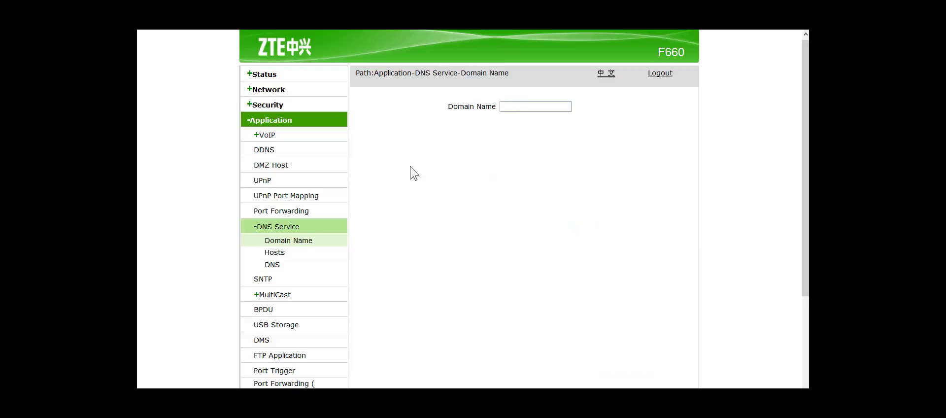
click(285, 257)
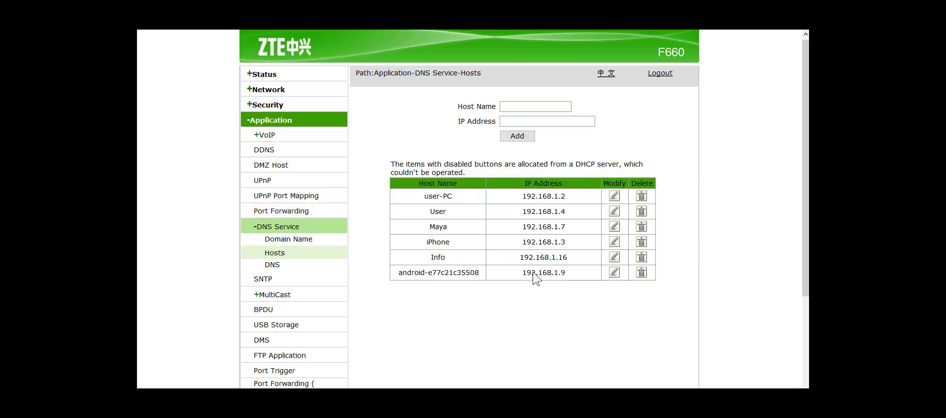
drag(806, 134, 805, 236)
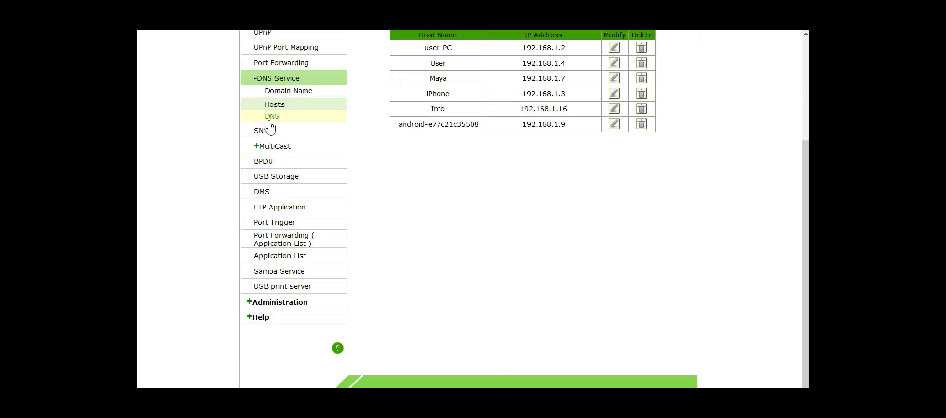
Check the FTP Application settings, then the empty Application List.
click(284, 207)
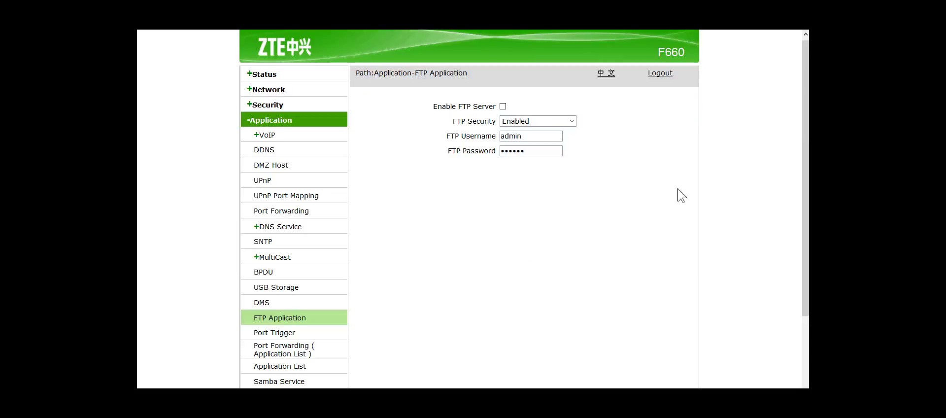
scroll(678, 190, down, 3)
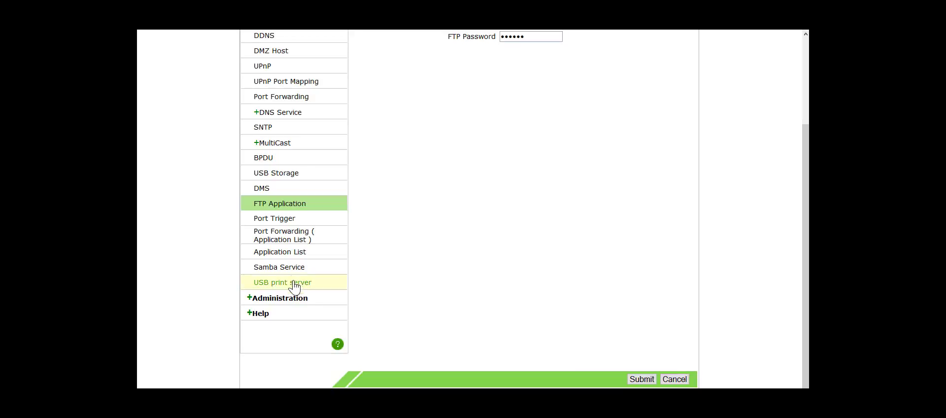
click(292, 253)
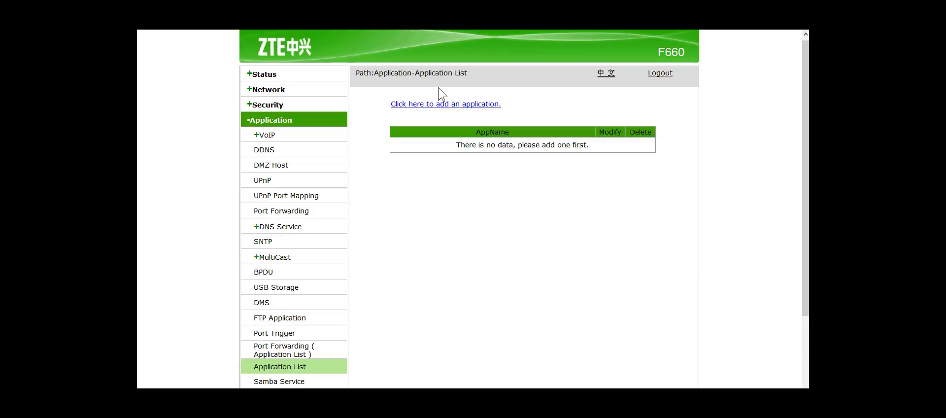
click(448, 103)
scroll(466, 148, down, 3)
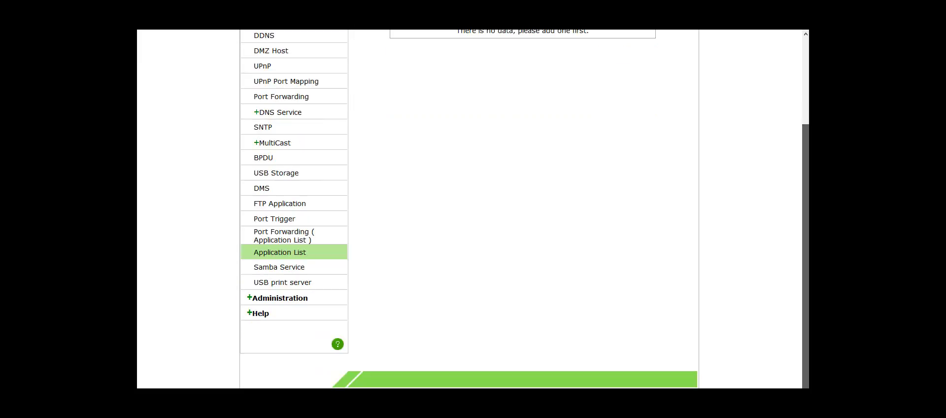
View the TR-069 Basic settings and VoIP Protocol Switch, leaving SIP as the protocol.
click(279, 298)
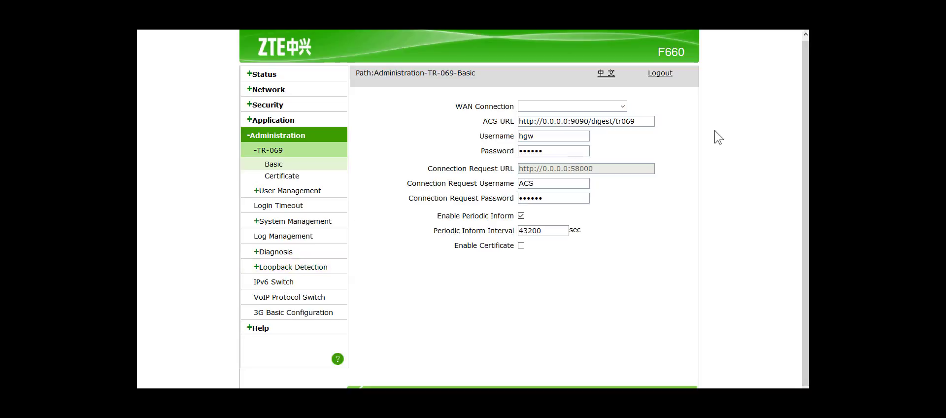
scroll(542, 197, down, 1)
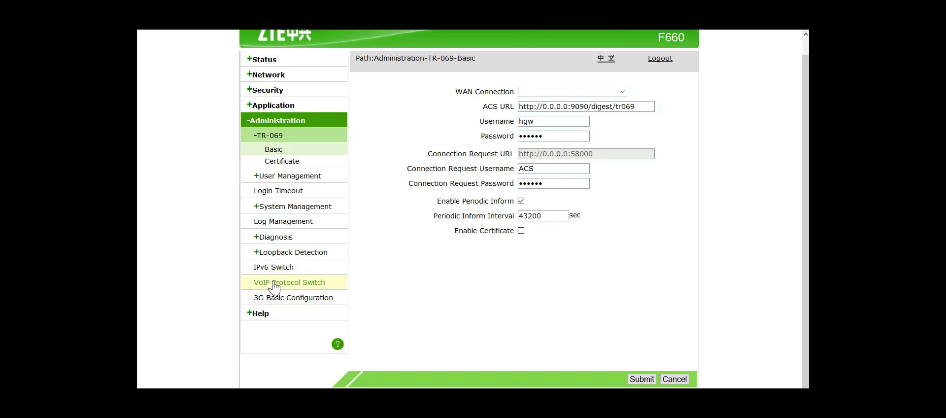
click(275, 285)
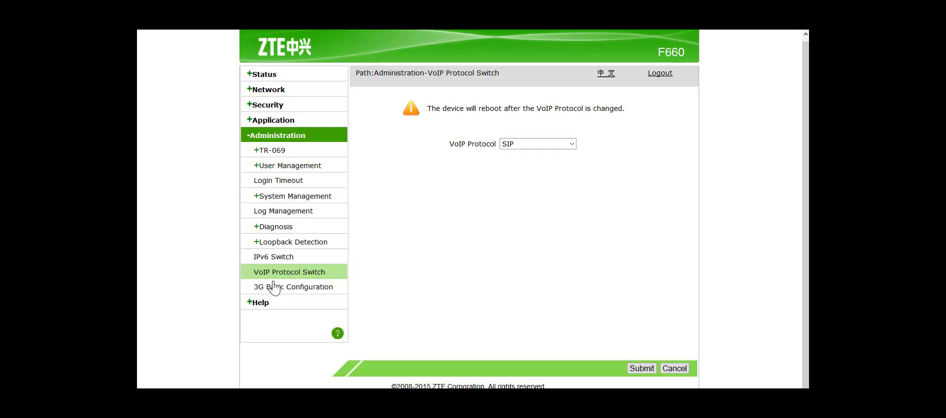
click(554, 146)
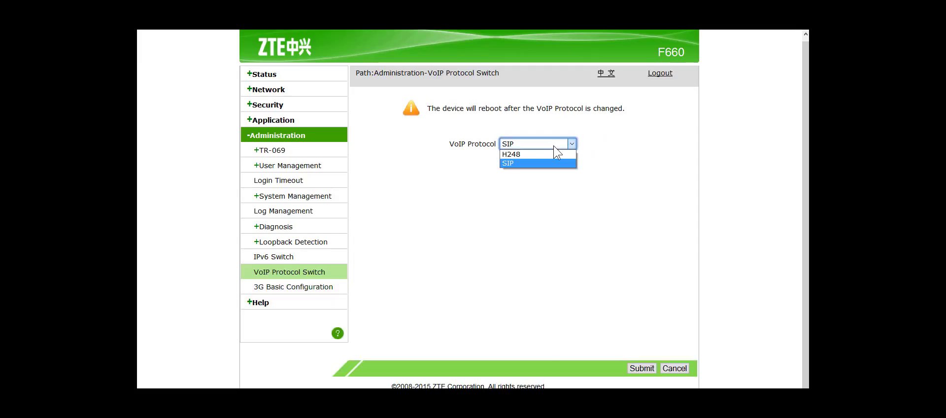
click(554, 145)
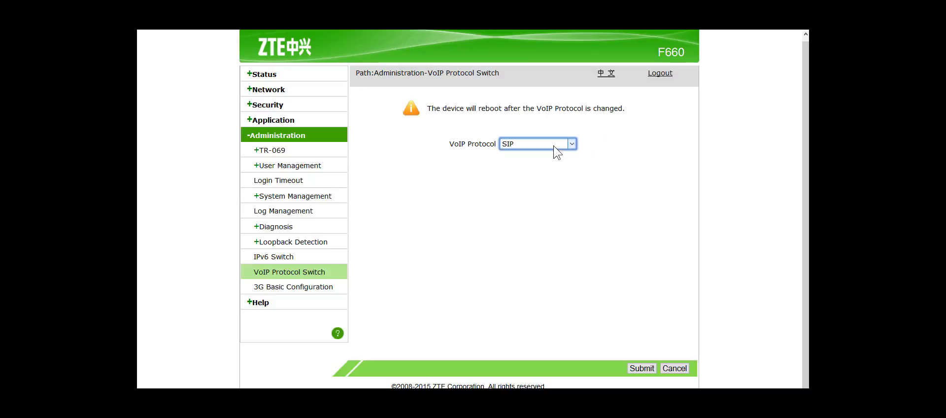
Look through IPv6 Switch, 3G Basic Configuration, TR-069 and Log Management, then System Management.
click(266, 256)
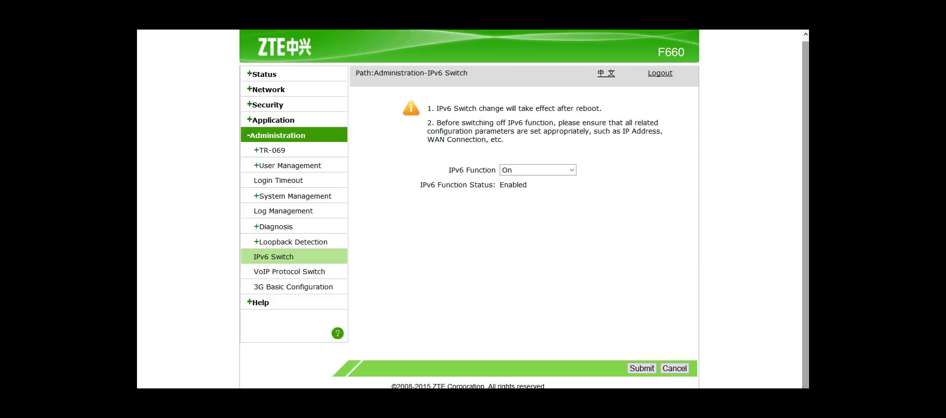
click(288, 288)
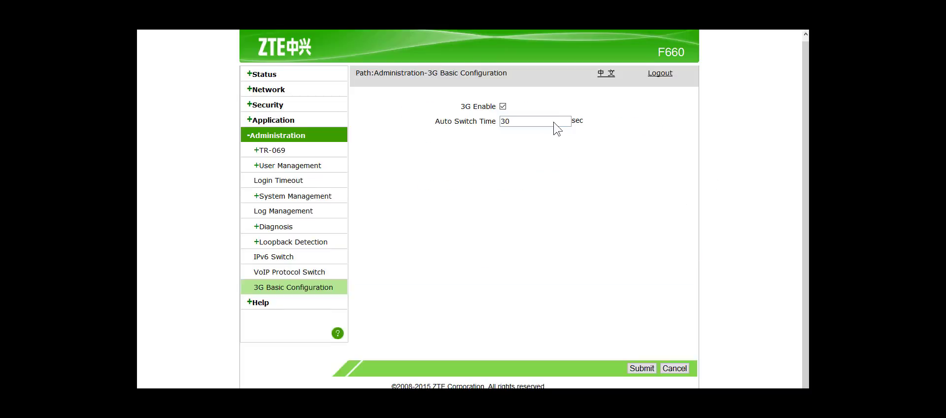
click(266, 151)
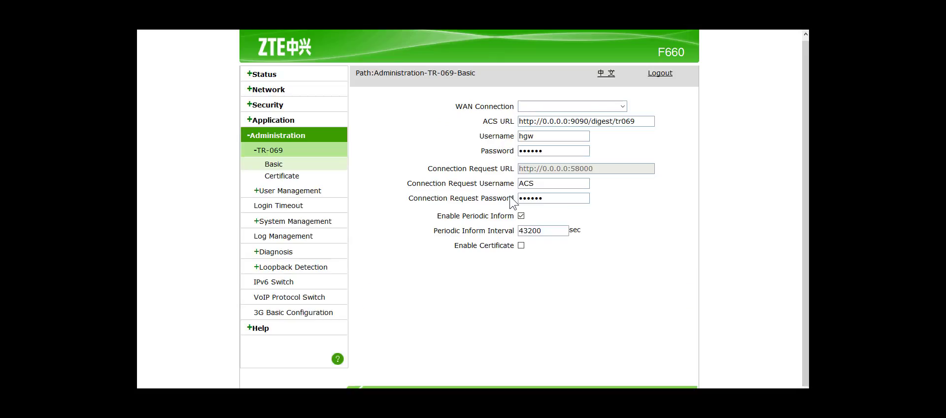
click(295, 236)
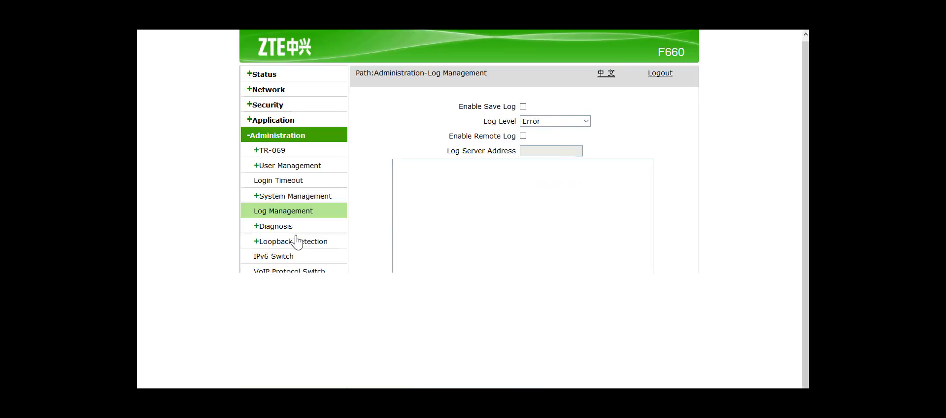
click(282, 197)
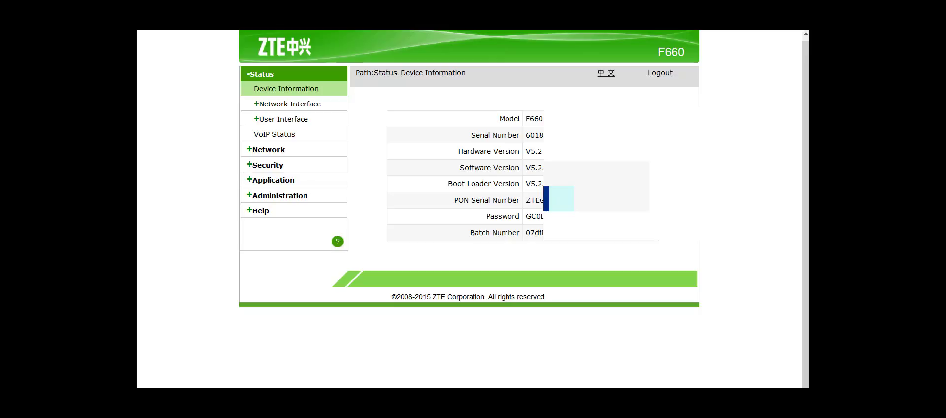
Scroll through the Help page and expand its Security index to the Firewall section.
click(263, 211)
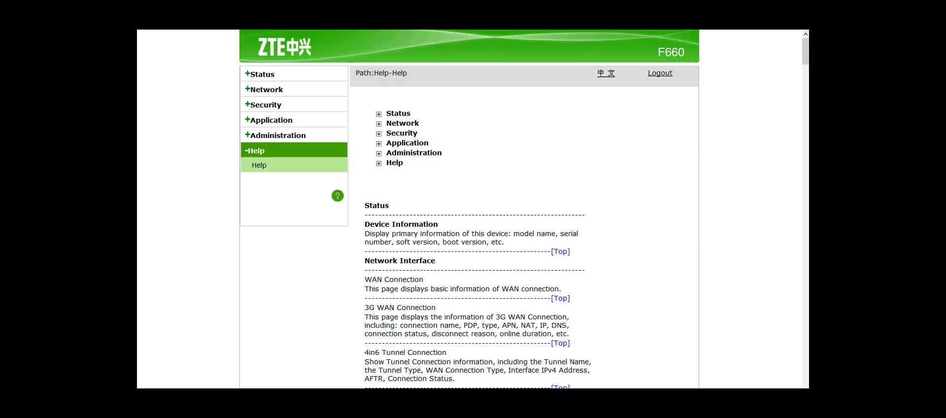
scroll(807, 74, down, 5)
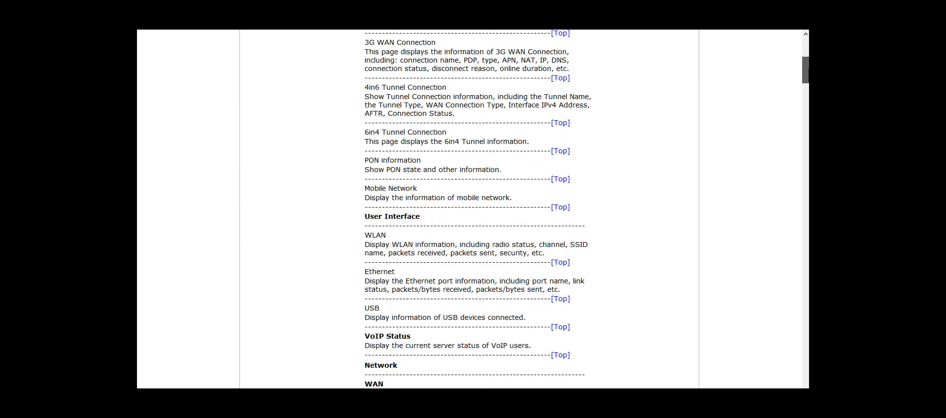
scroll(807, 200, down, 20)
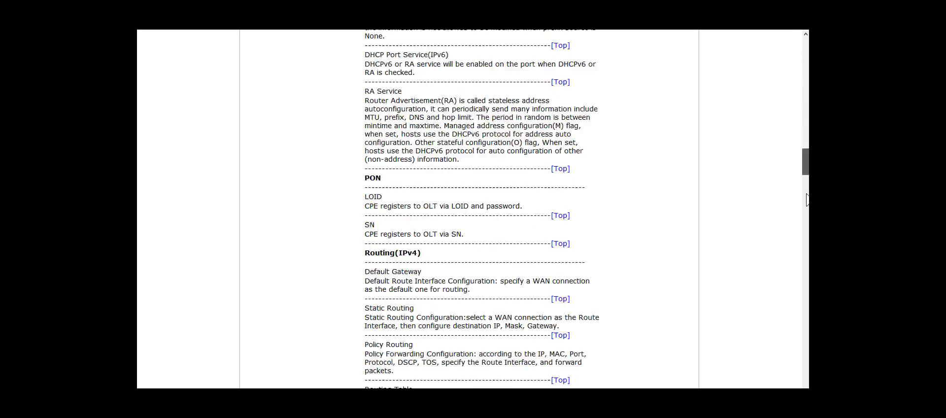
scroll(807, 199, down, 9)
scroll(807, 199, down, 15)
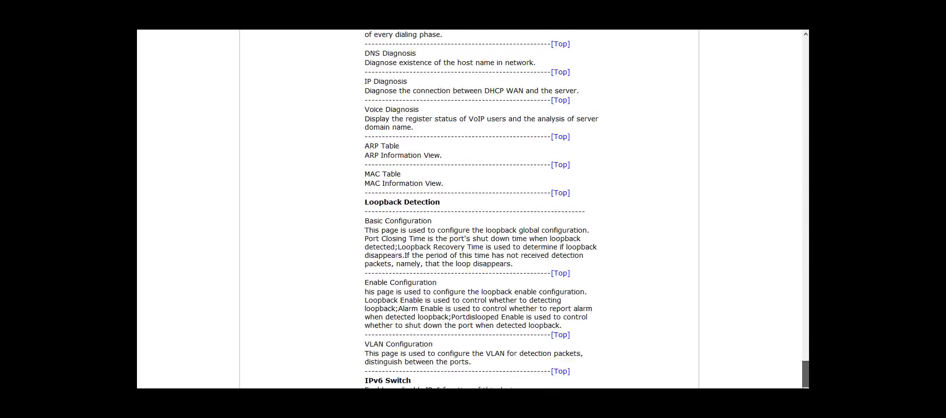
scroll(770, 45, up, 20)
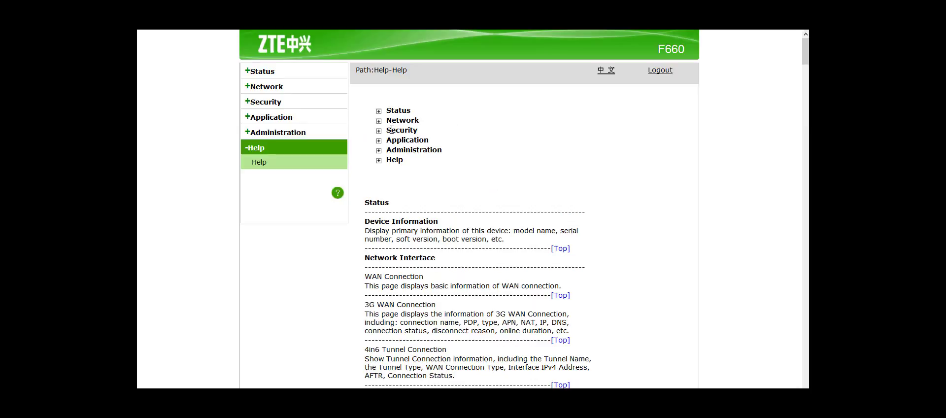
click(390, 130)
click(400, 140)
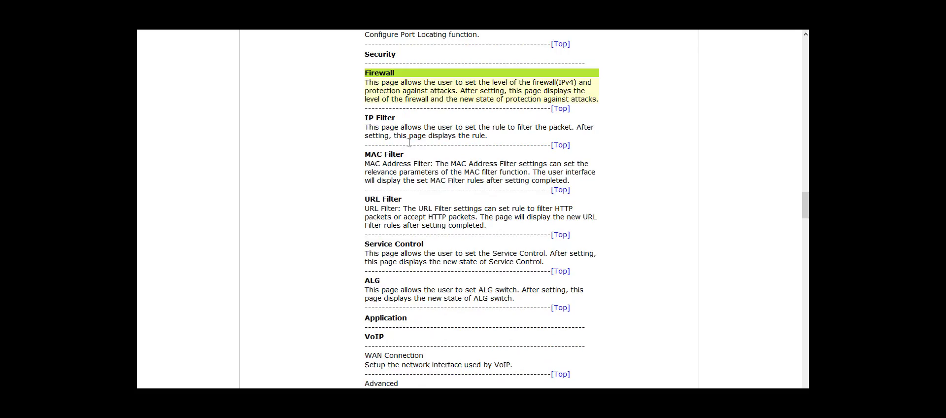
scroll(321, 158, up, 15)
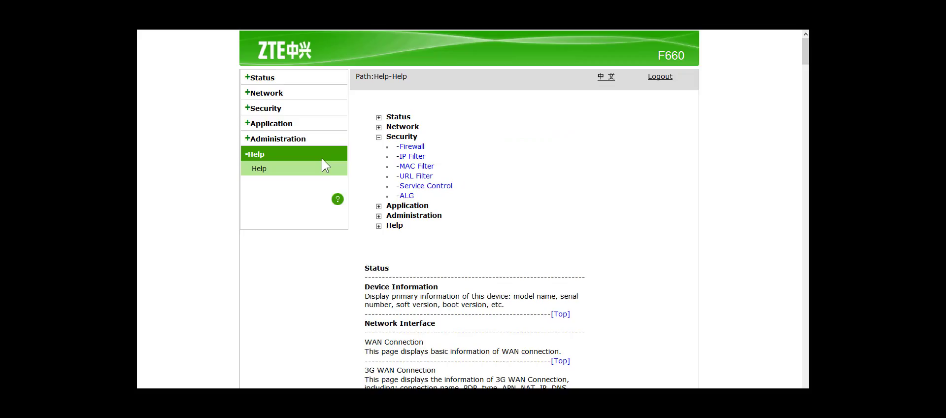